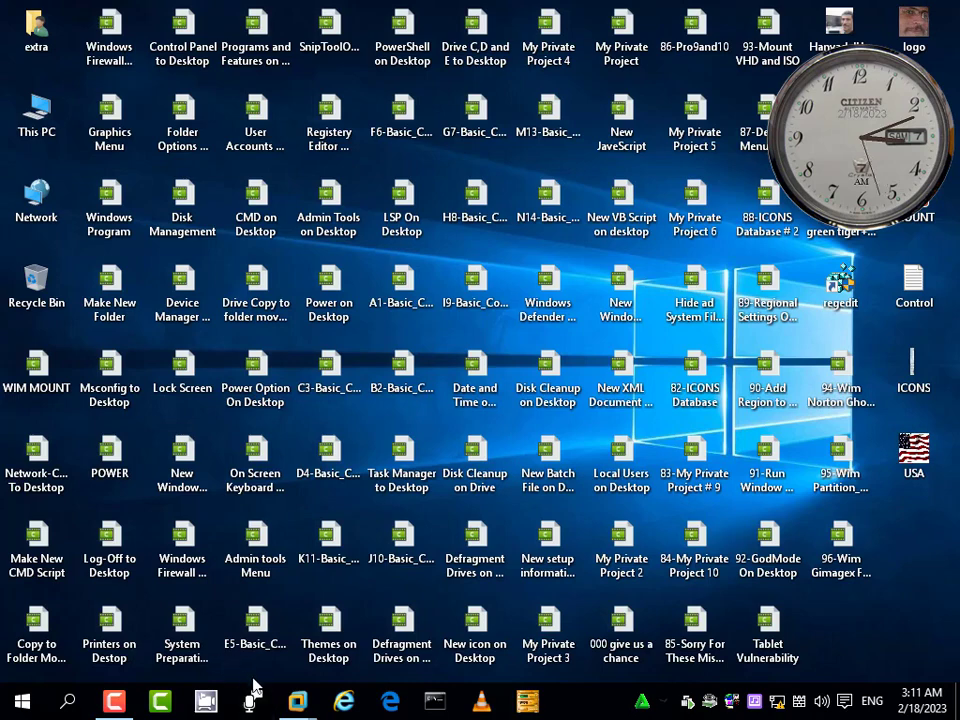
Step: Set the Windows Live VM's CD/DVD (SATA) drive to G:\ISOS\SMADAV_USA.iso and save the settings
mouse_move(281, 706)
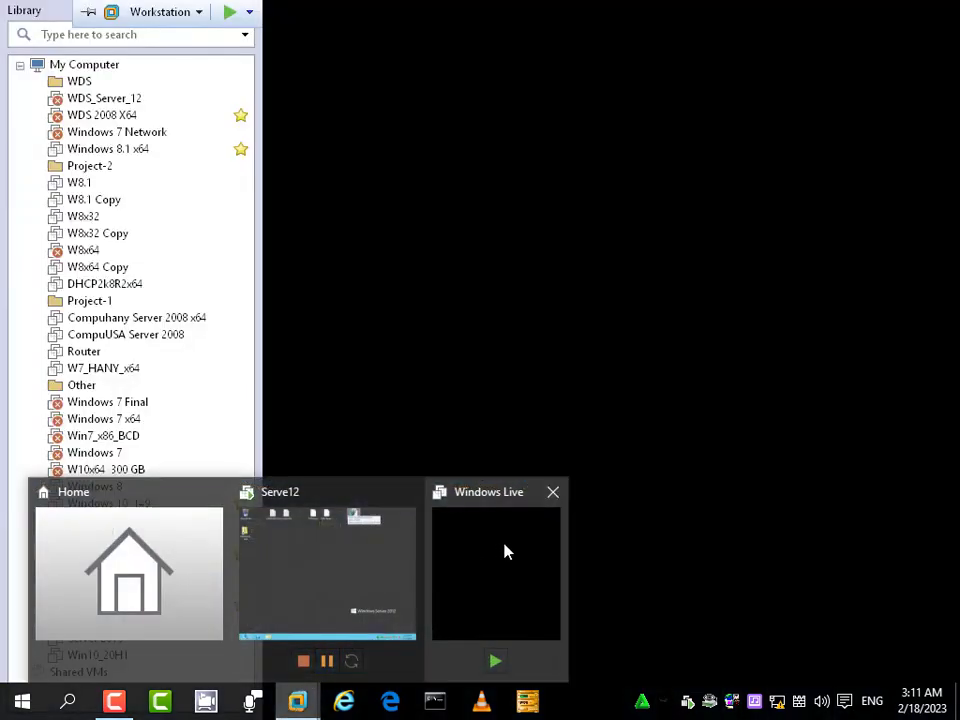
left_click(505, 549)
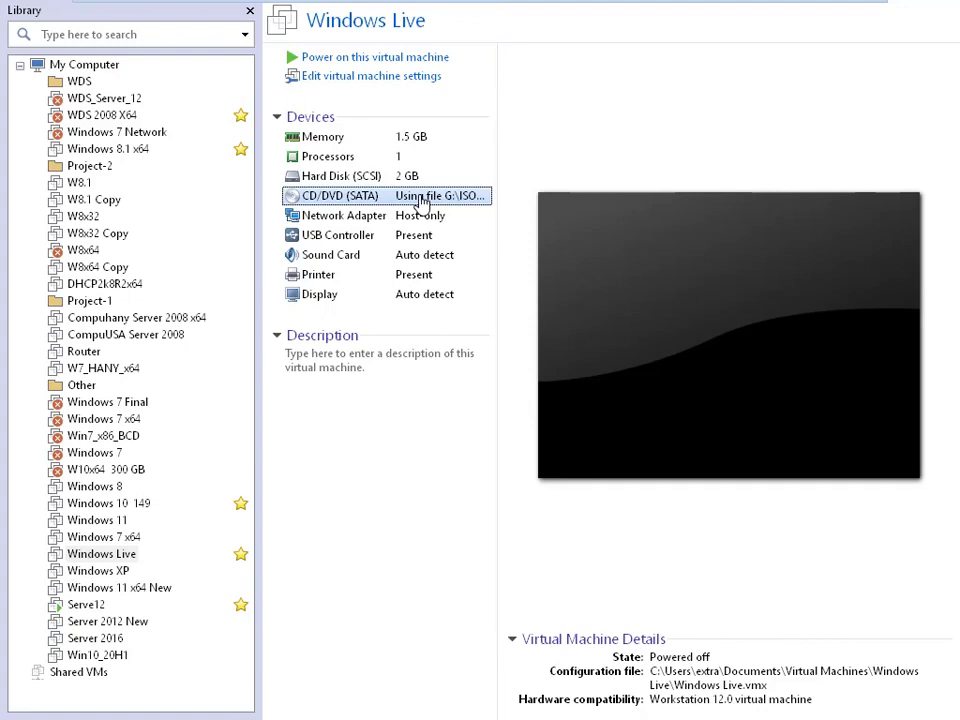
double_click(422, 203)
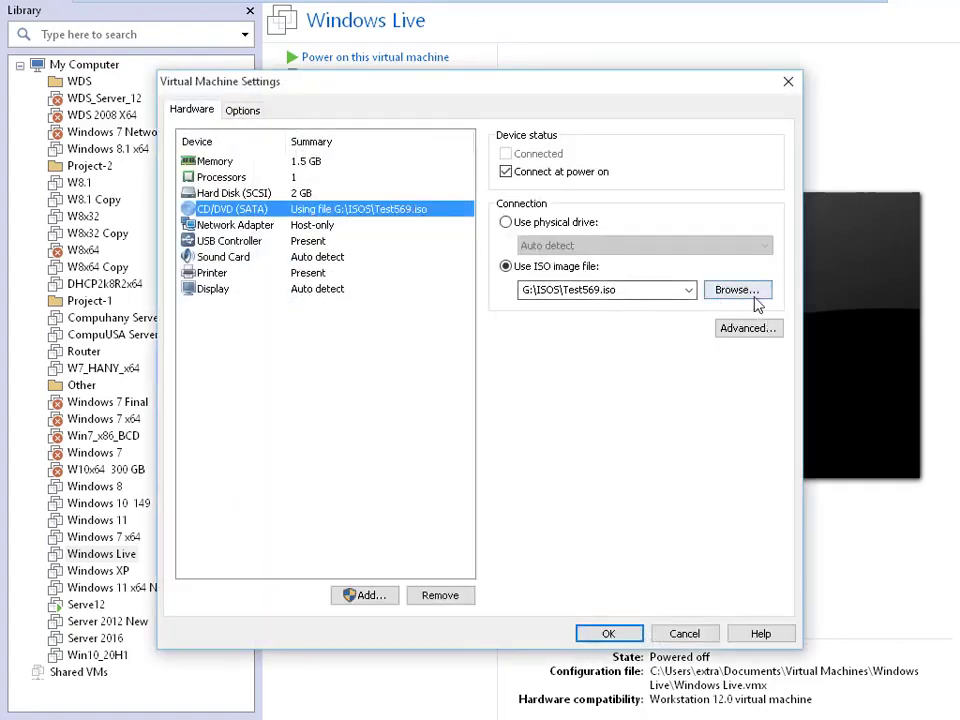
left_click(740, 292)
left_click(279, 421)
scroll(290, 420, "down", 3)
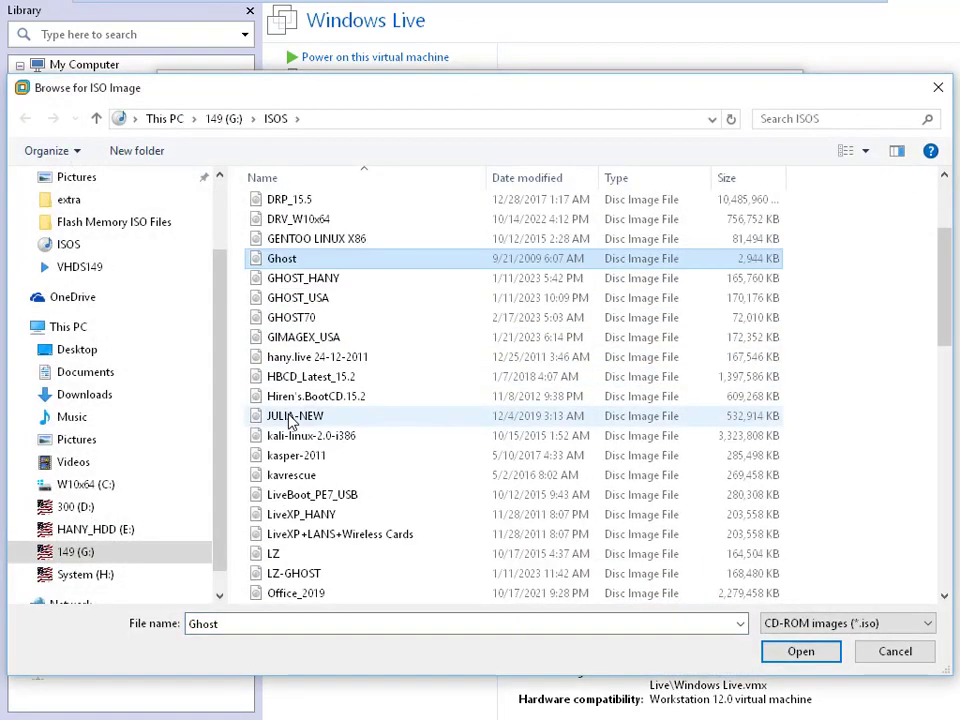
scroll(290, 420, "down", 4)
left_click(290, 416)
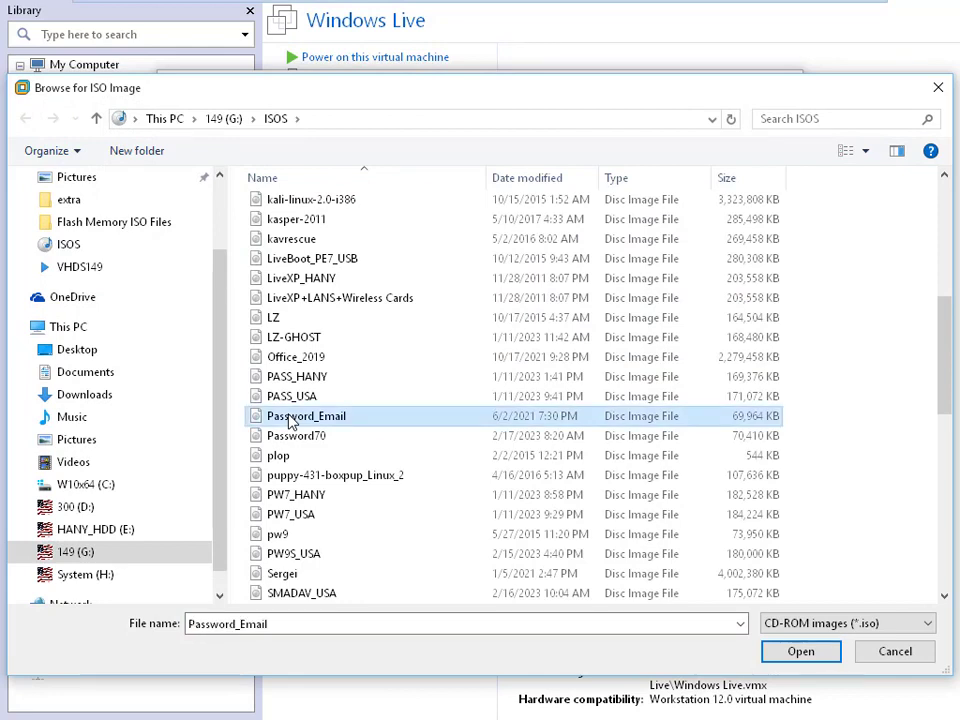
key("s")
left_click(321, 595)
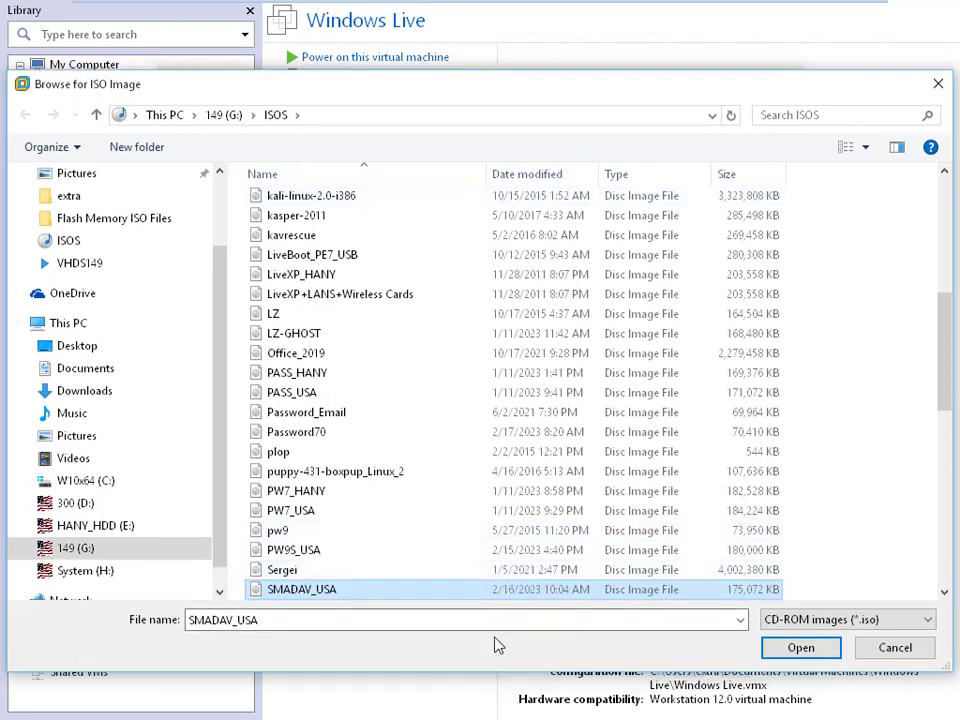
left_click(805, 648)
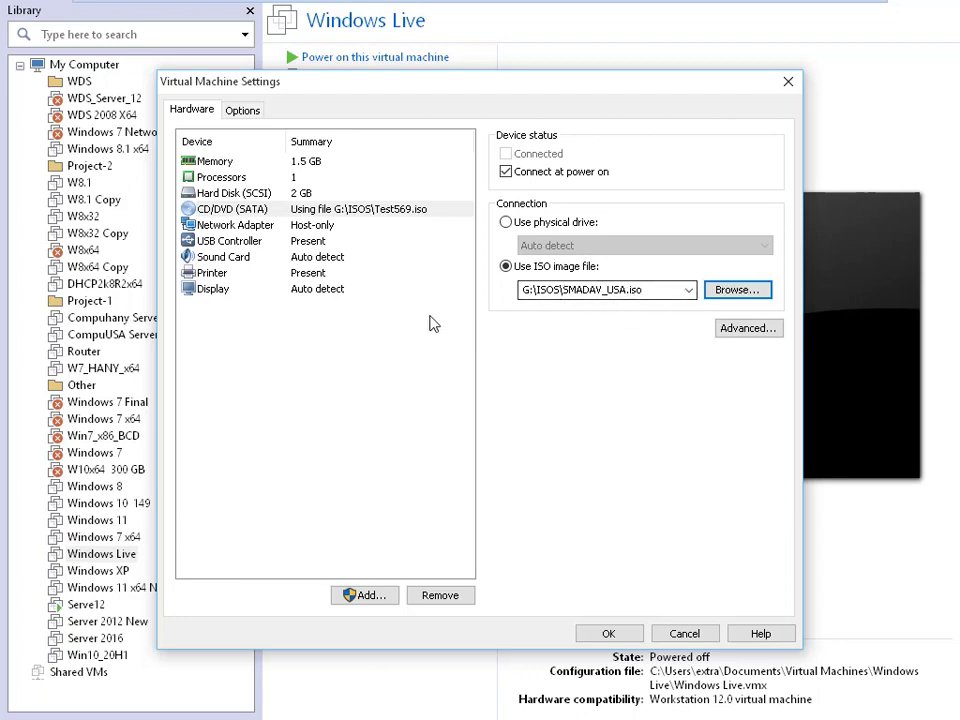
left_click(609, 634)
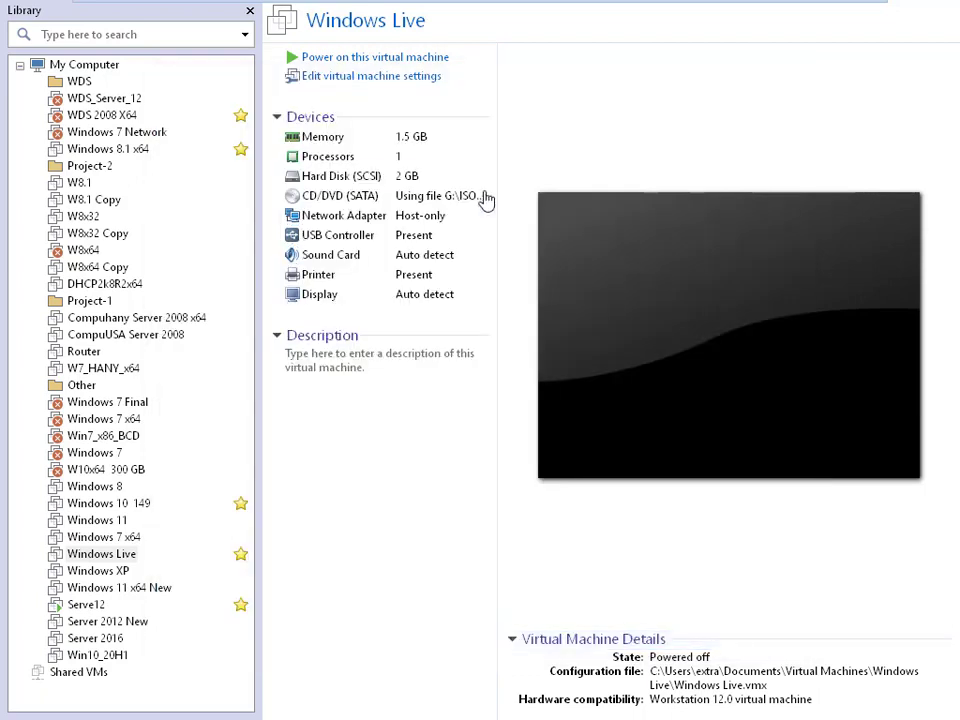
Step: Power on the Windows Live VM and boot it from the CD-ROM Drive via the Esc boot menu
left_click(405, 60)
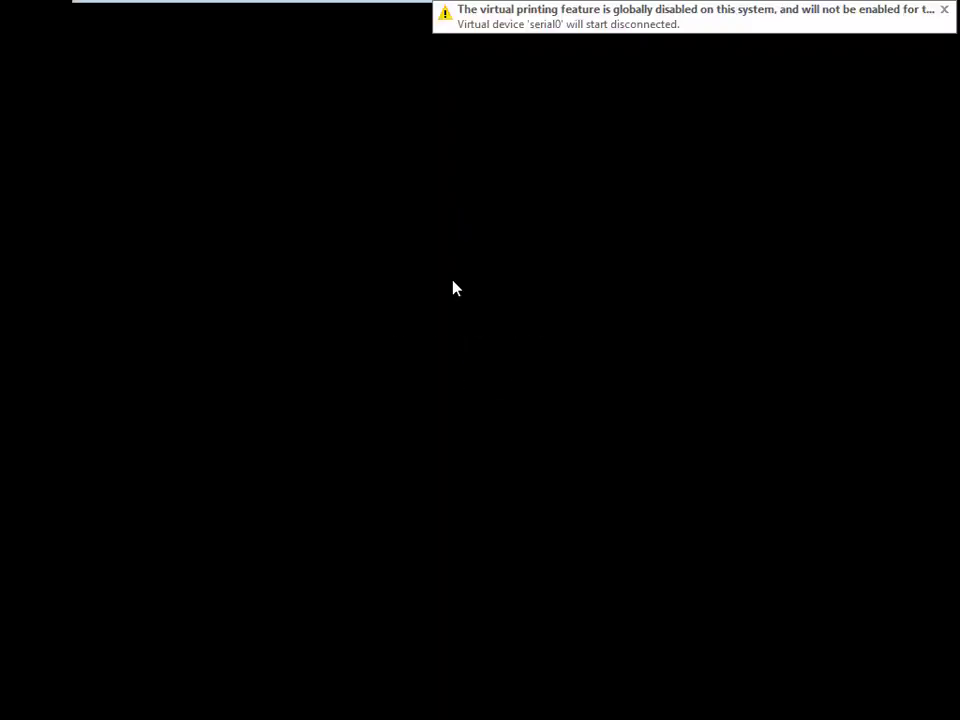
left_click(453, 288)
key("Escape")
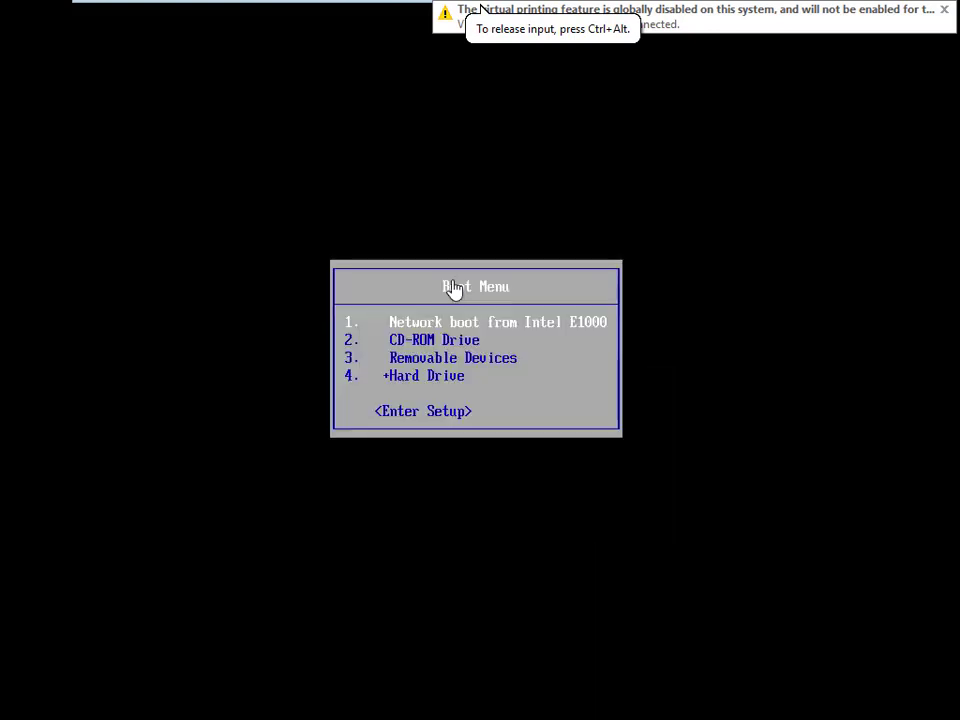
key("Down")
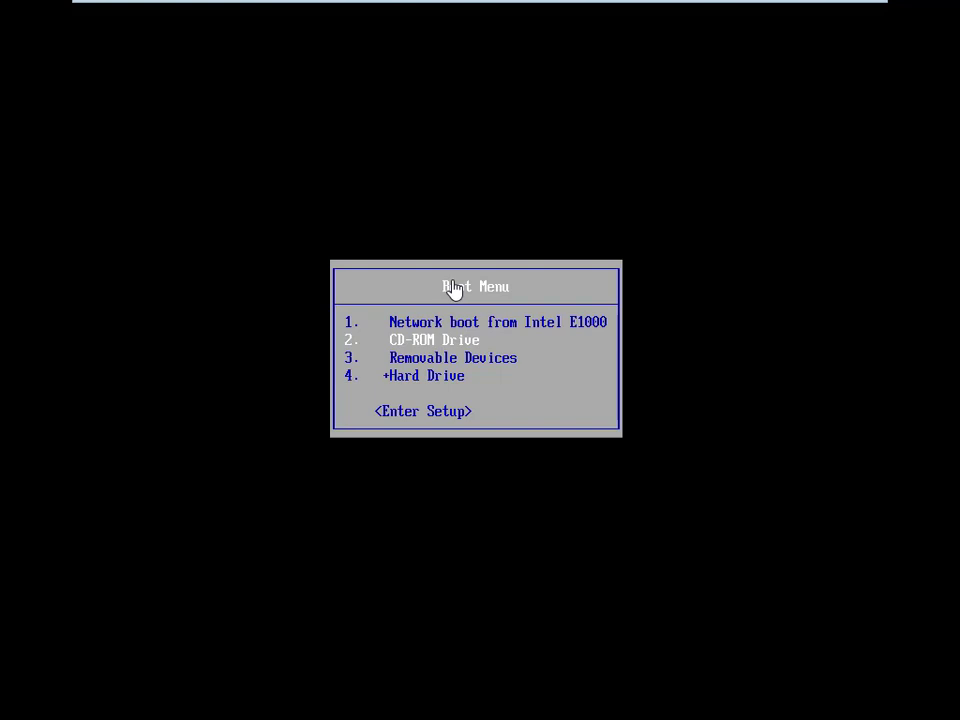
key("Return")
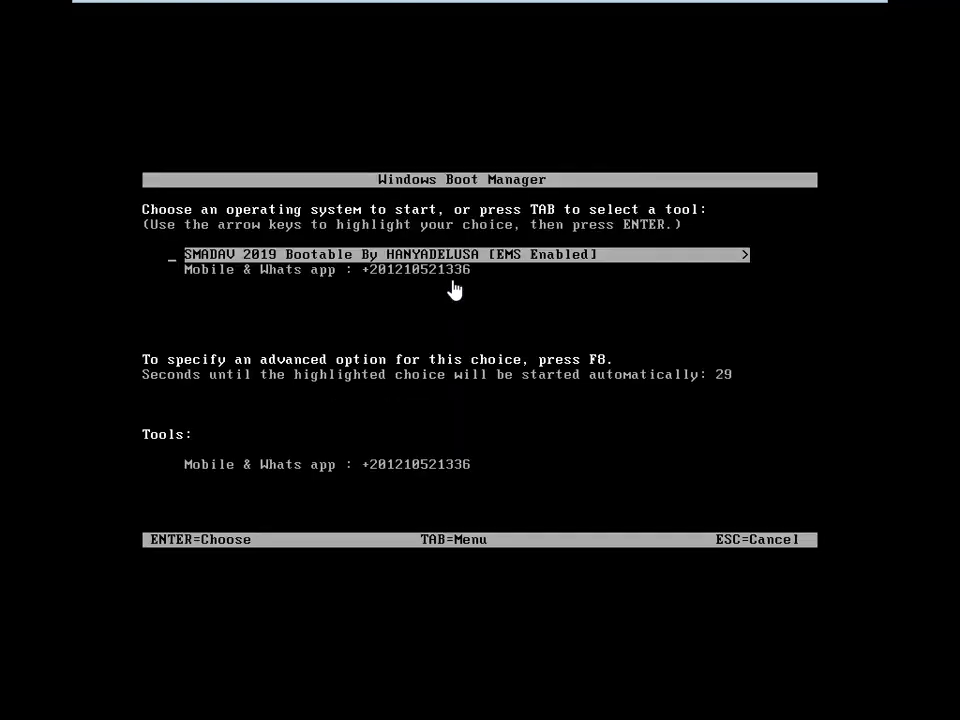
Step: Stop the countdown and start the SMADAV 2019 boot entry
key("Down")
key("Up")
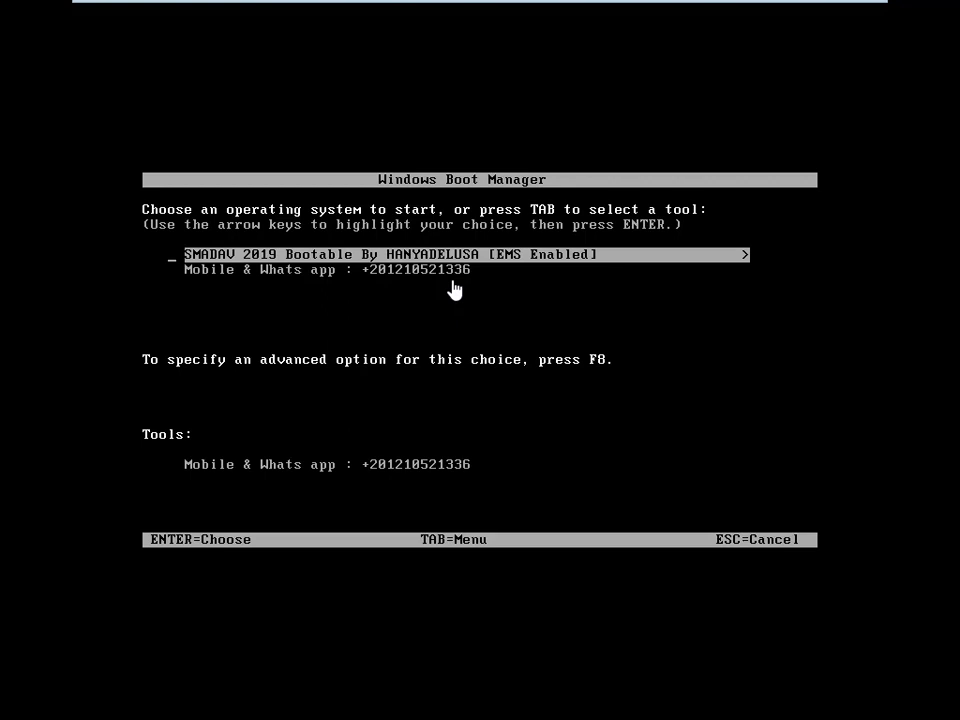
key("Return")
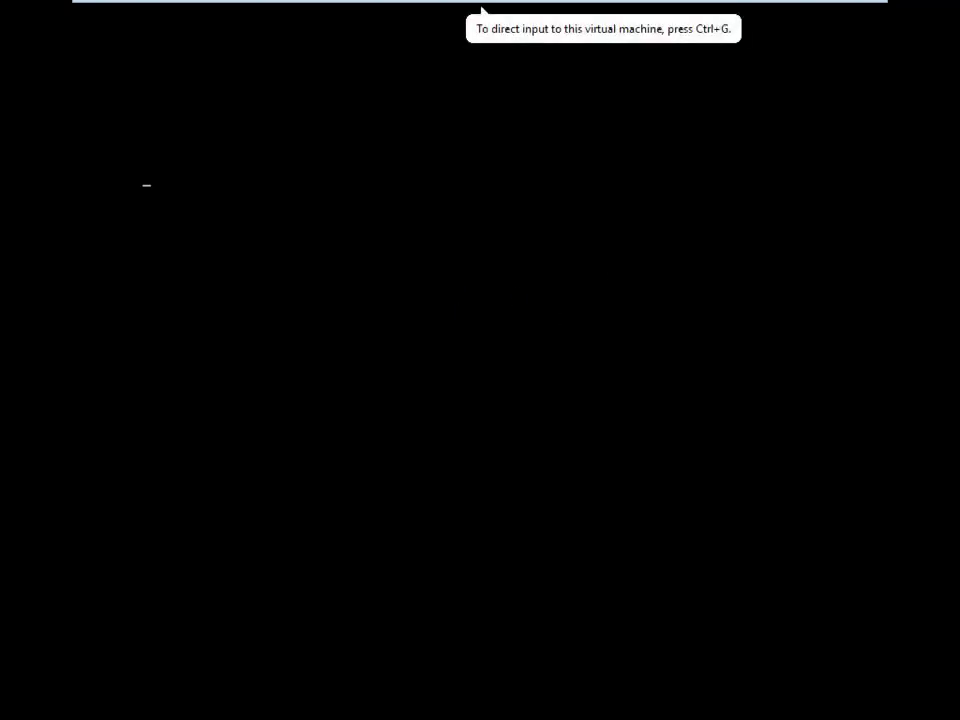
Step: Minimize VMware, move the Camtasia Recorder window aside, and pause recording while the VM boots
mouse_move(838, 6)
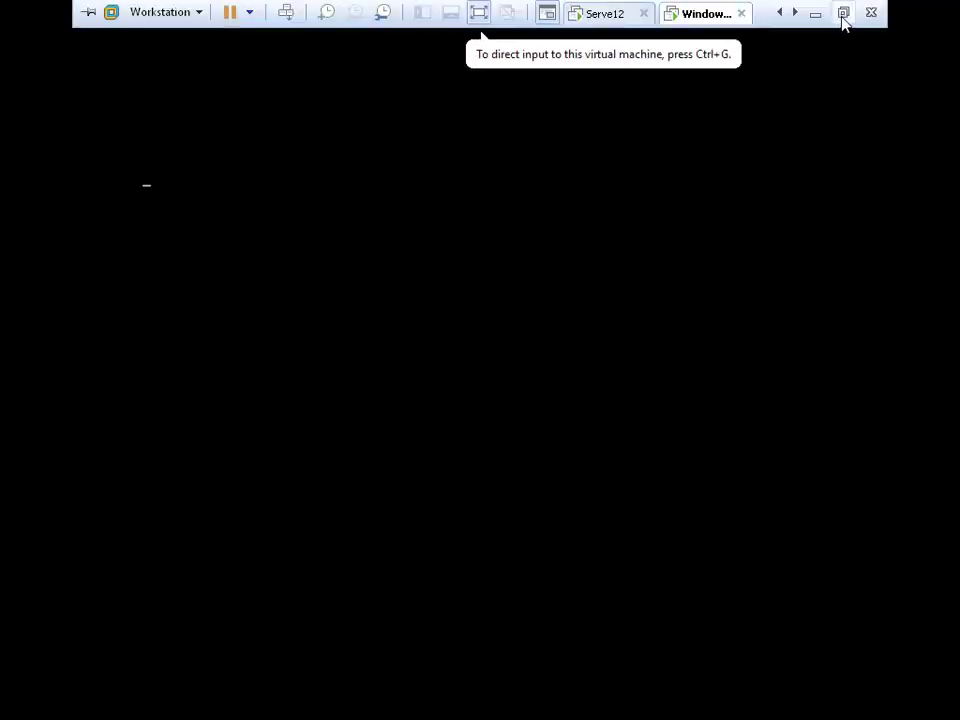
left_click(816, 18)
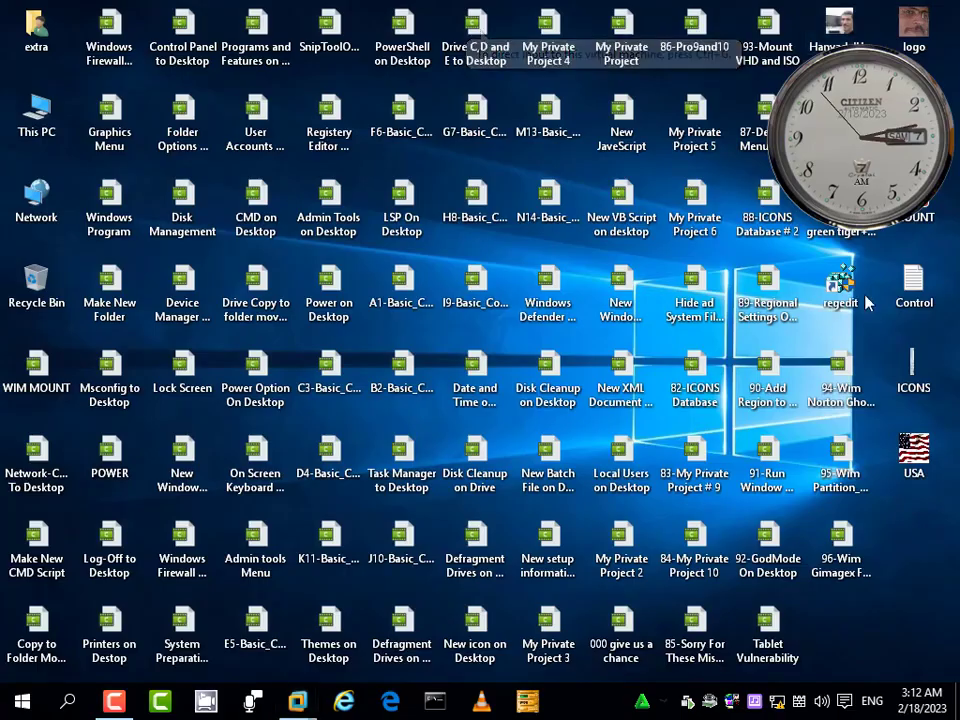
left_click(114, 701)
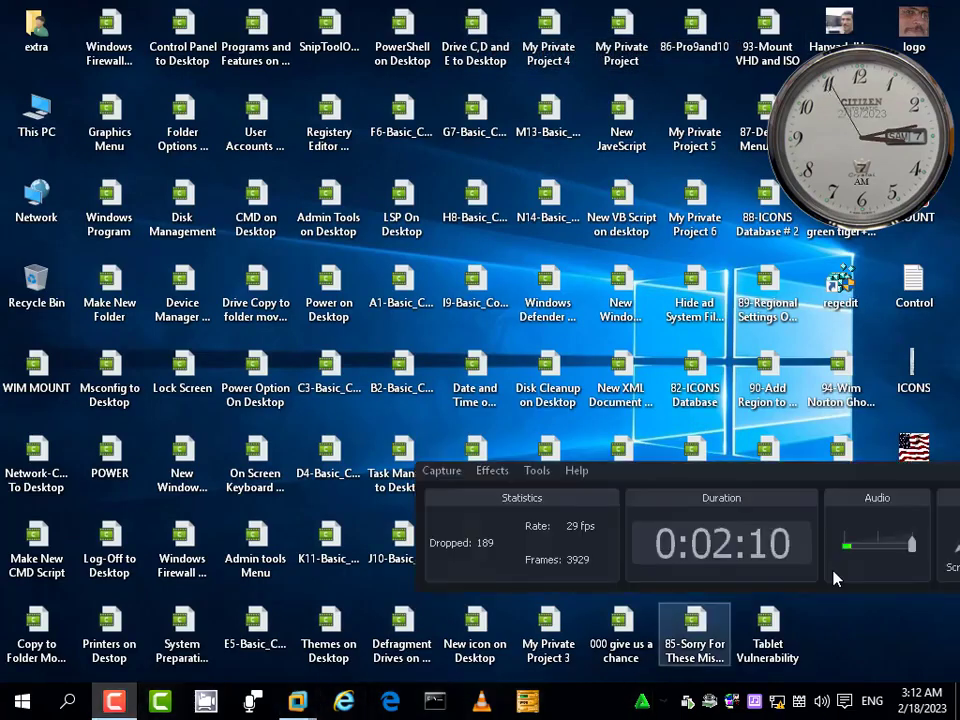
left_click_drag(830, 486, 557, 563)
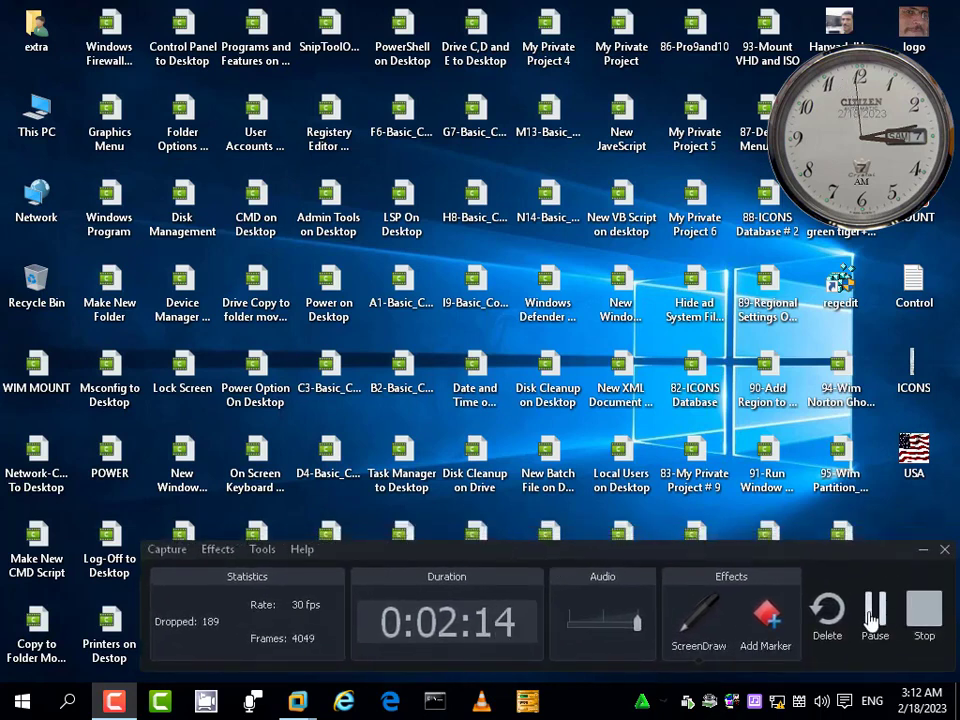
left_click(873, 615)
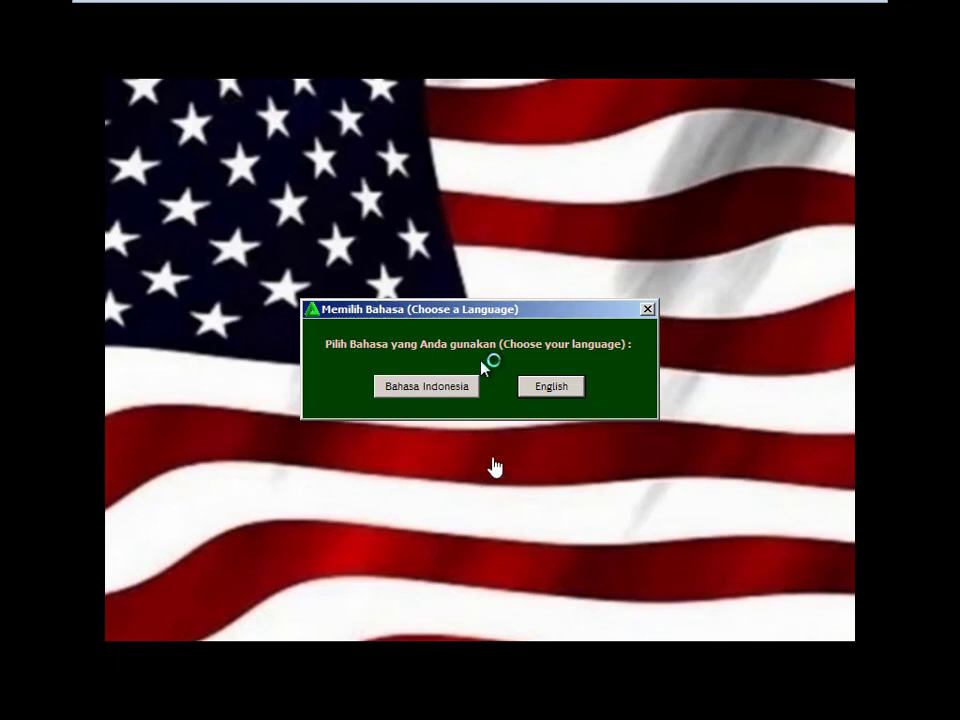
Step: Choose English, activate SmaRTP real-time protection, and dismiss the Smadav Free notice
left_click(494, 313)
left_click_drag(524, 316, 497, 239)
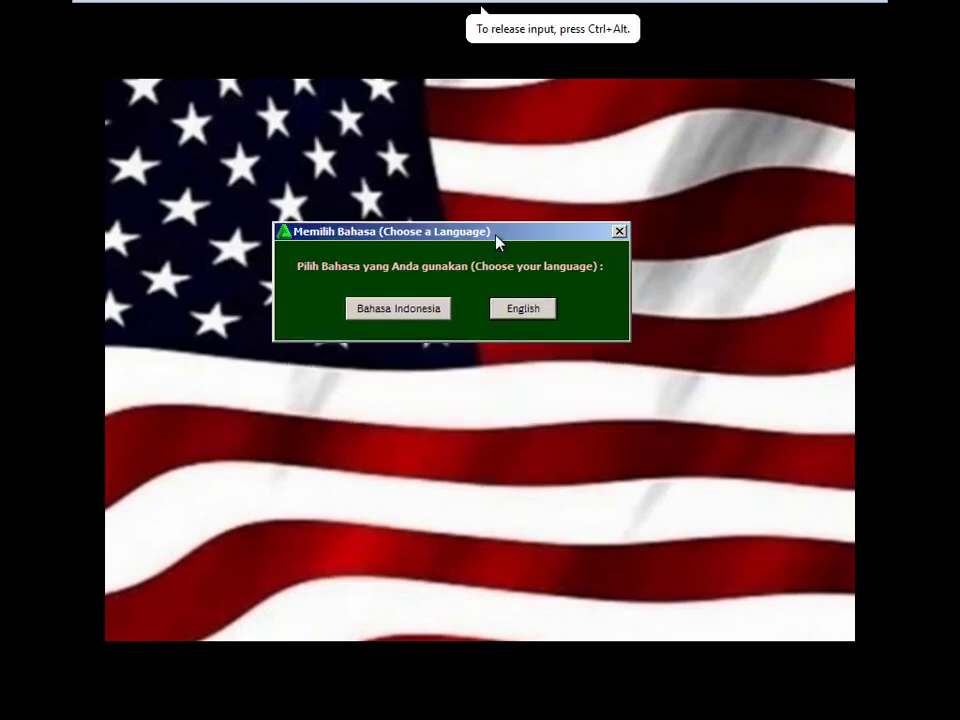
left_click(538, 311)
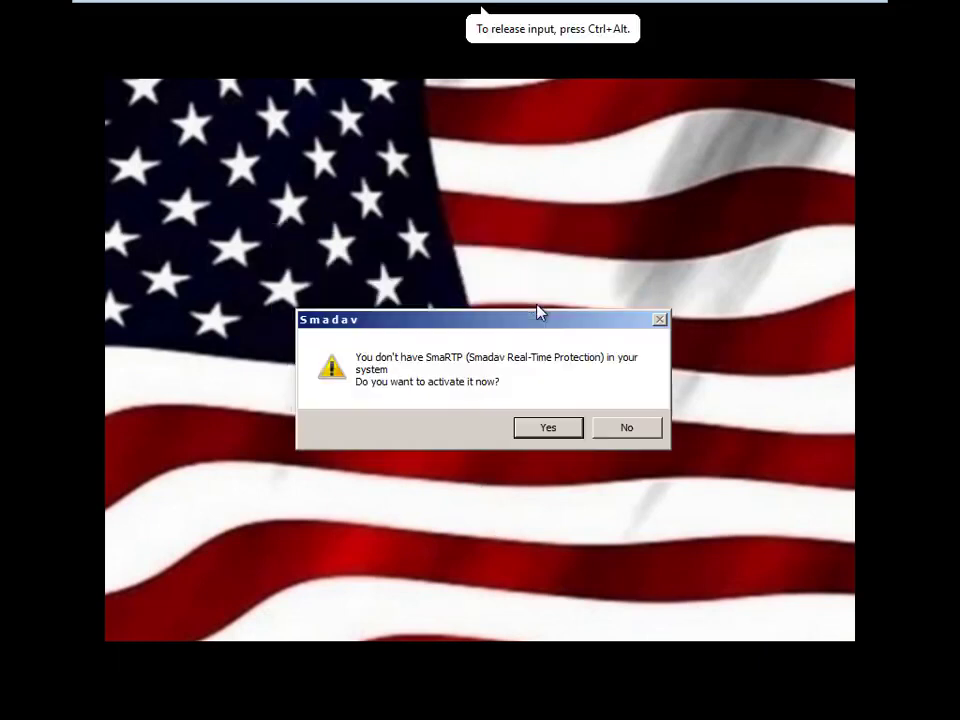
left_click(545, 430)
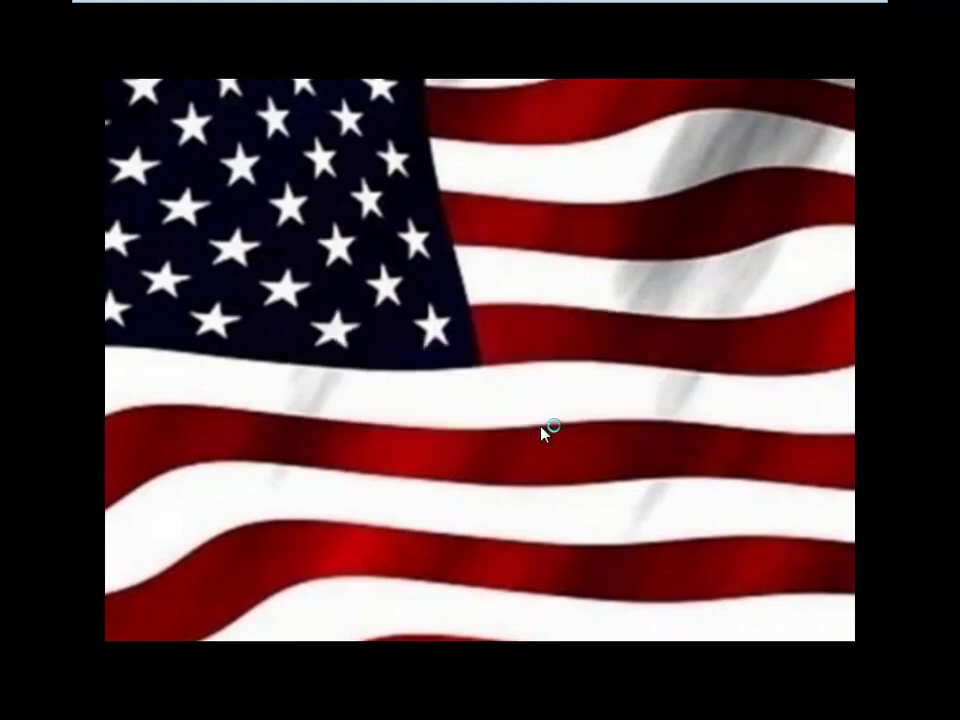
left_click(629, 505)
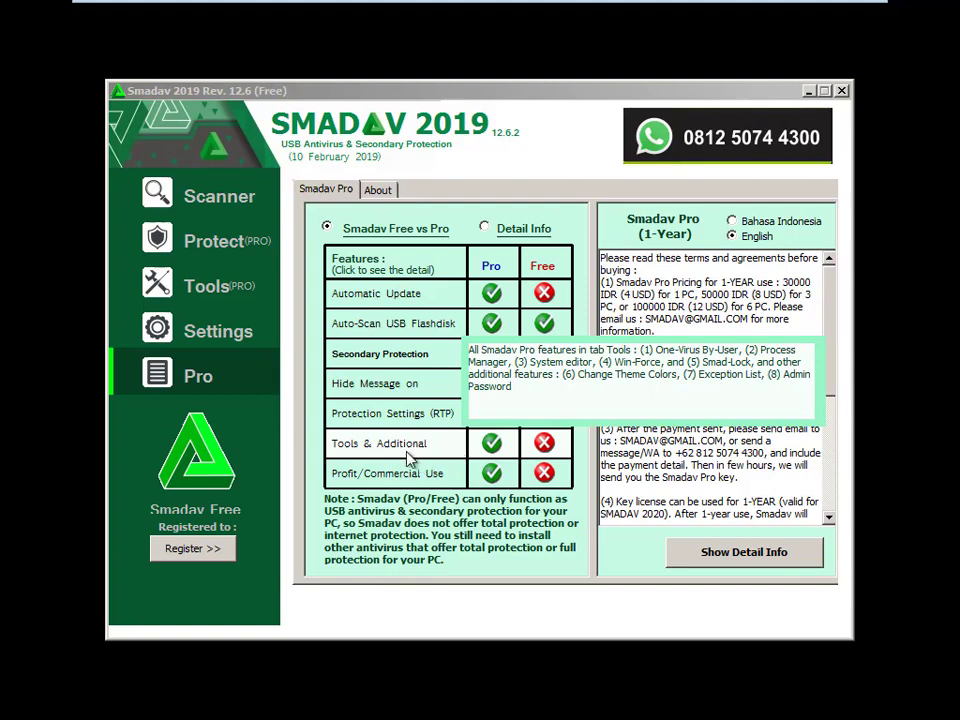
Step: Dismiss the Smadav Free notice and close the duplicate settings window
left_click(224, 343)
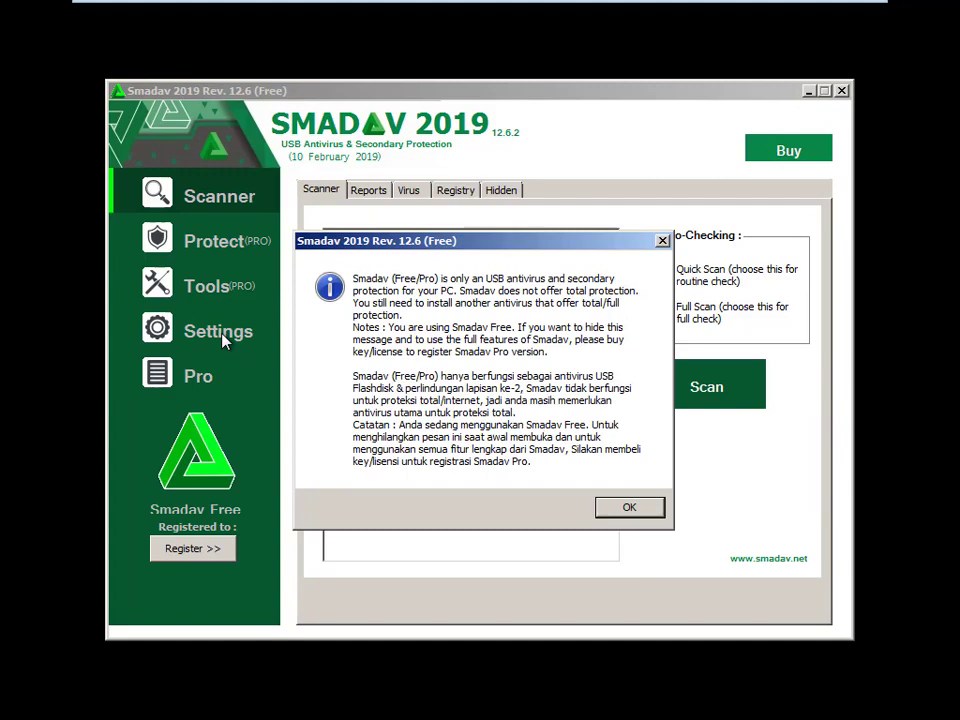
left_click(631, 510)
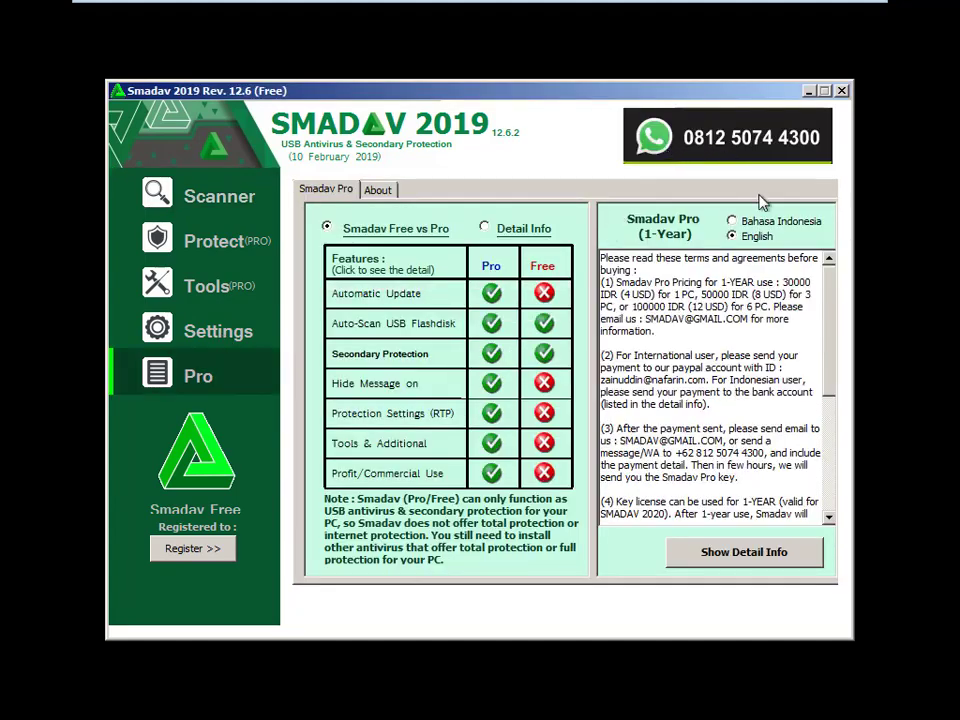
left_click(208, 344)
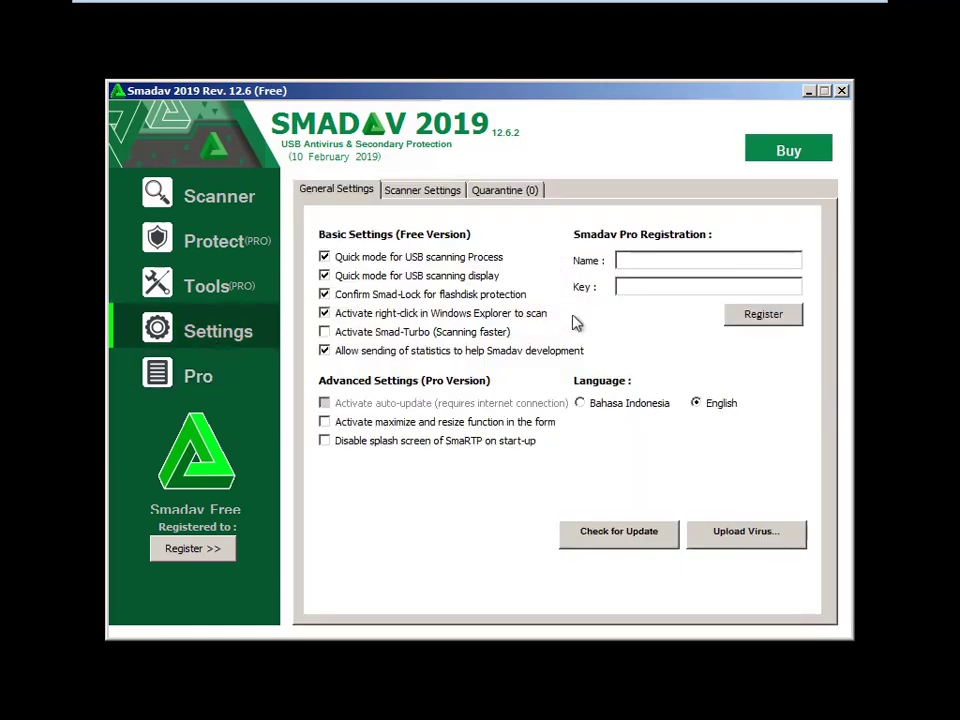
left_click(632, 284)
left_click_drag(407, 91, 343, 317)
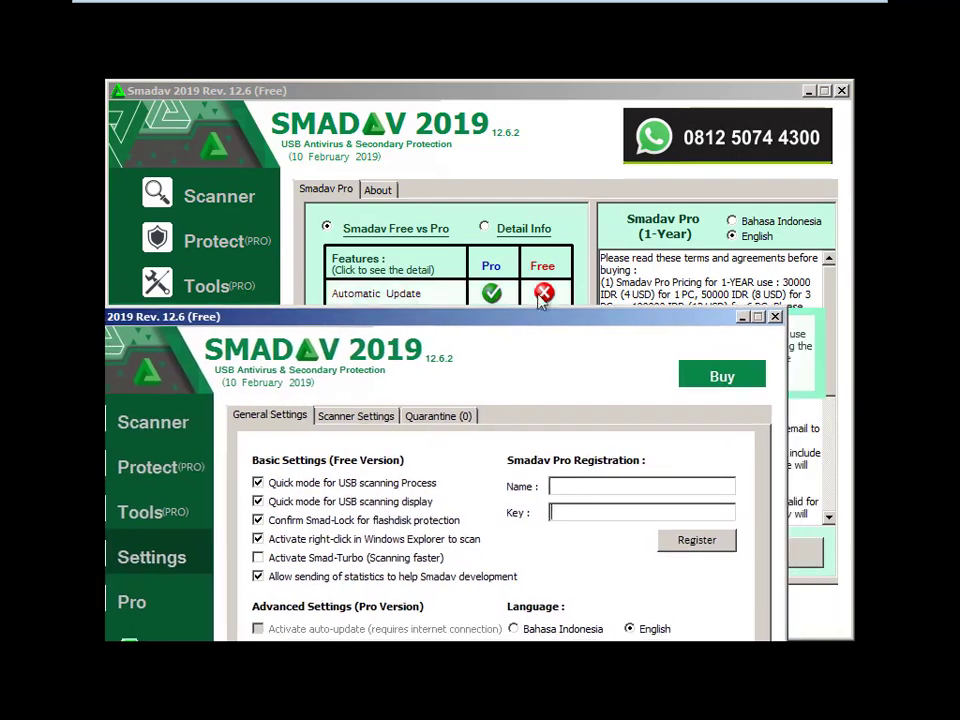
left_click(775, 317)
Step: Tick 'Activate Smad-Turbo (Scanning faster)' in general settings and show the Scanner page
mouse_move(373, 328)
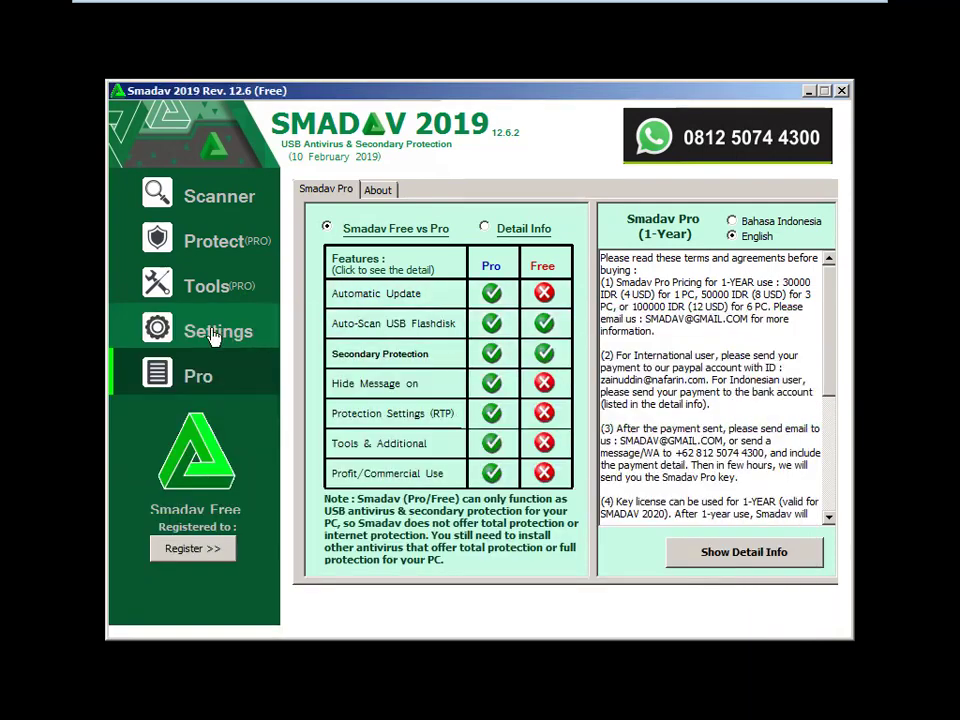
left_click(213, 337)
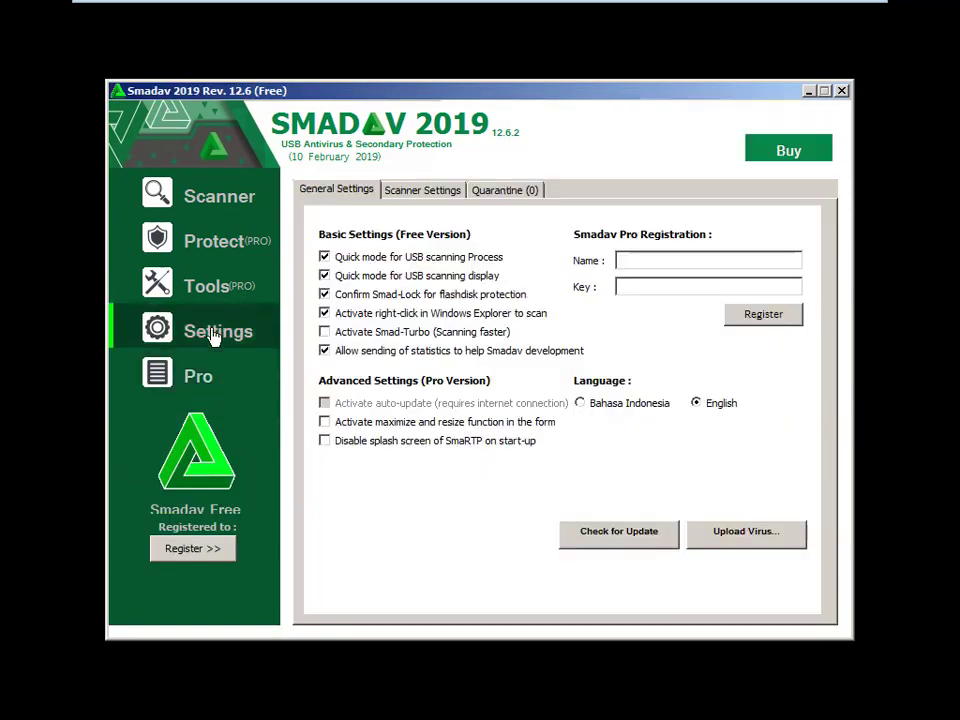
left_click(324, 332)
left_click(240, 205)
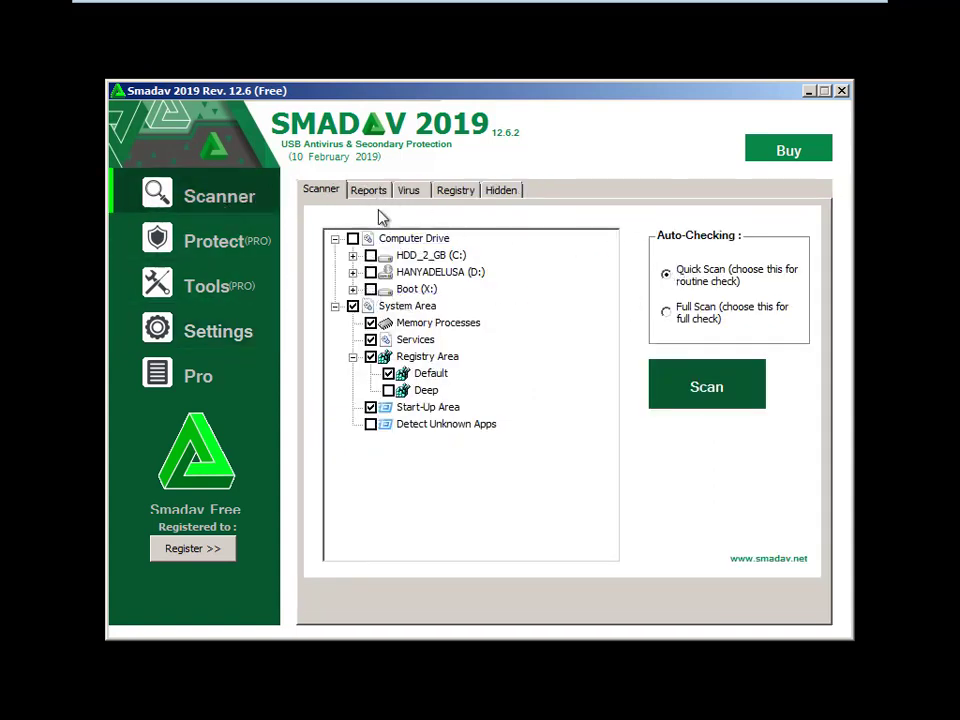
Step: Try Full Scan, revert to Quick Scan, then go to the General Settings page
left_click(688, 320)
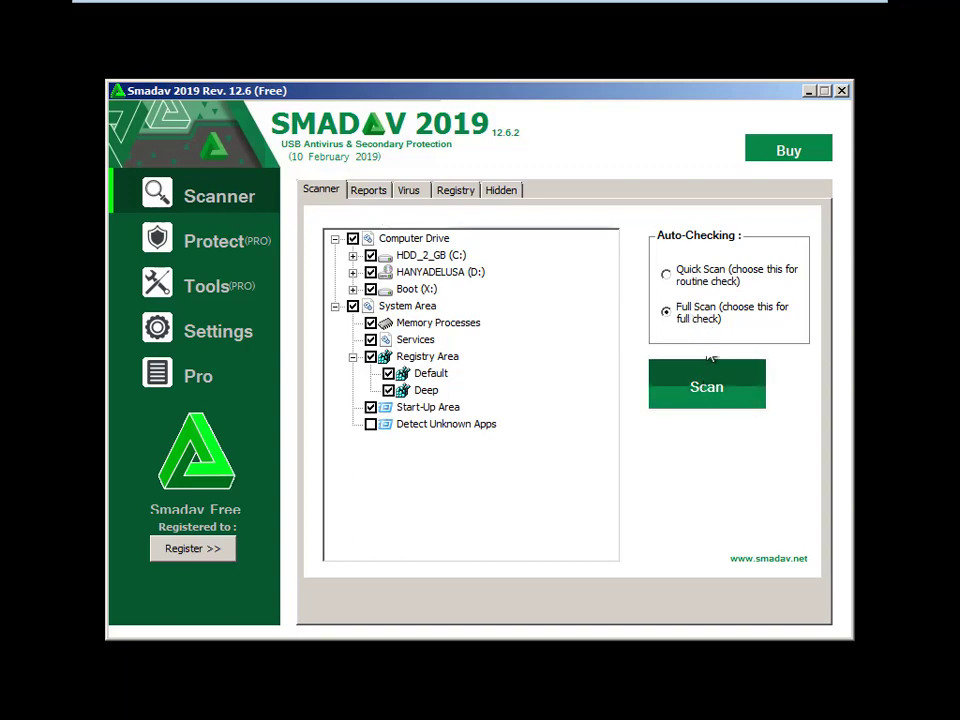
left_click(681, 273)
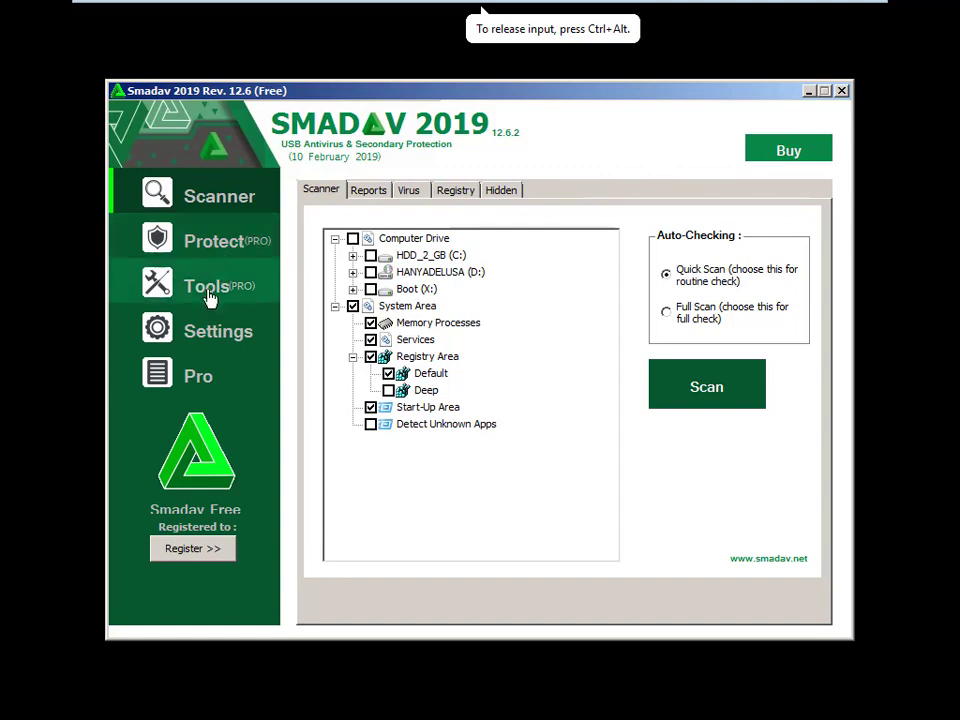
left_click(227, 340)
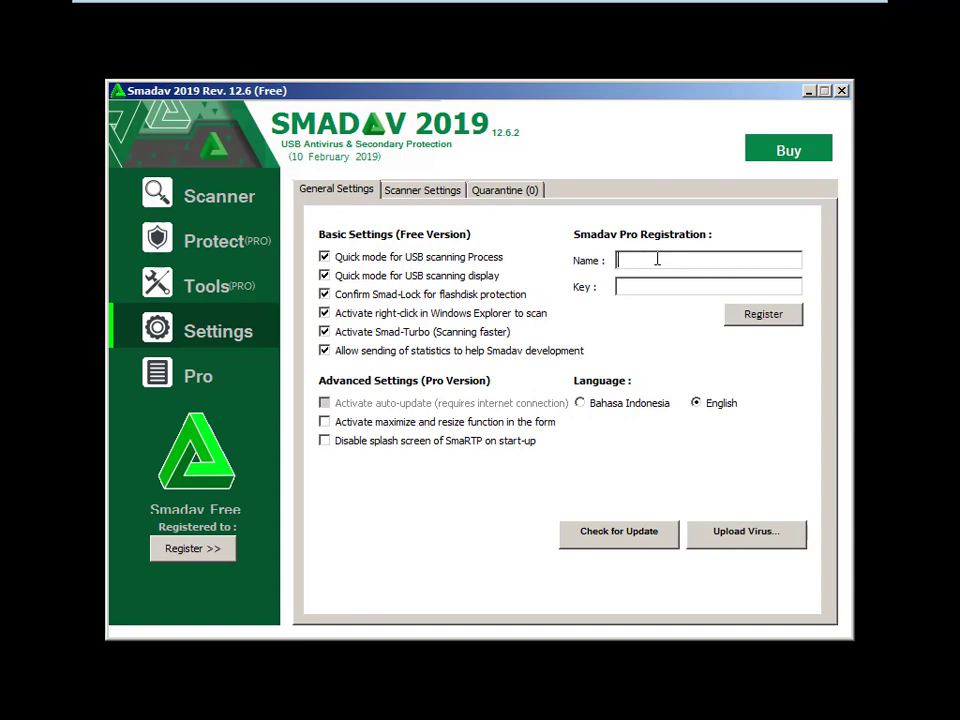
Step: Enter the registration name and licence key, correcting typos, and submit the Pro registration
left_click(657, 259)
type("000")
left_click(664, 283)
left_click(752, 318)
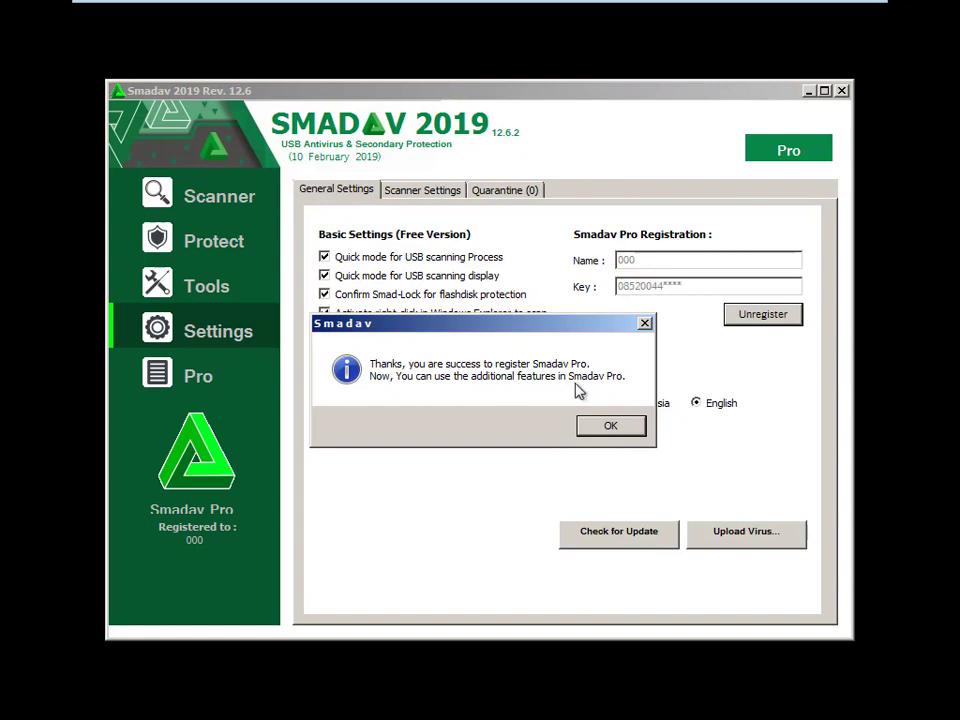
Step: Close the registration success message, re-enable Smad-Turbo, and return to the Scanner page
left_click(613, 427)
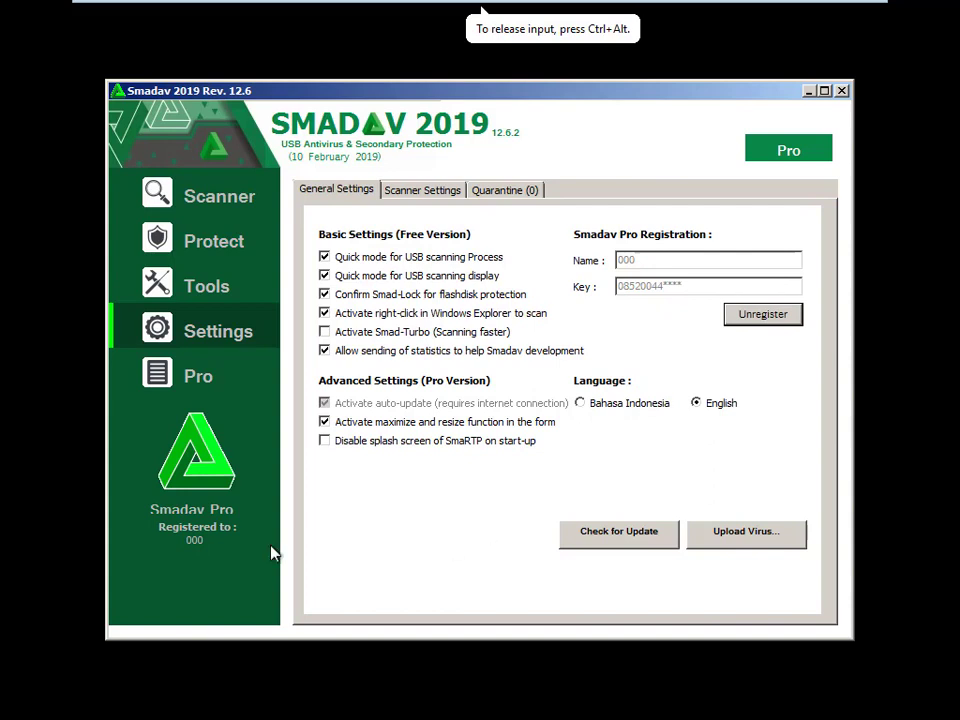
left_click(325, 333)
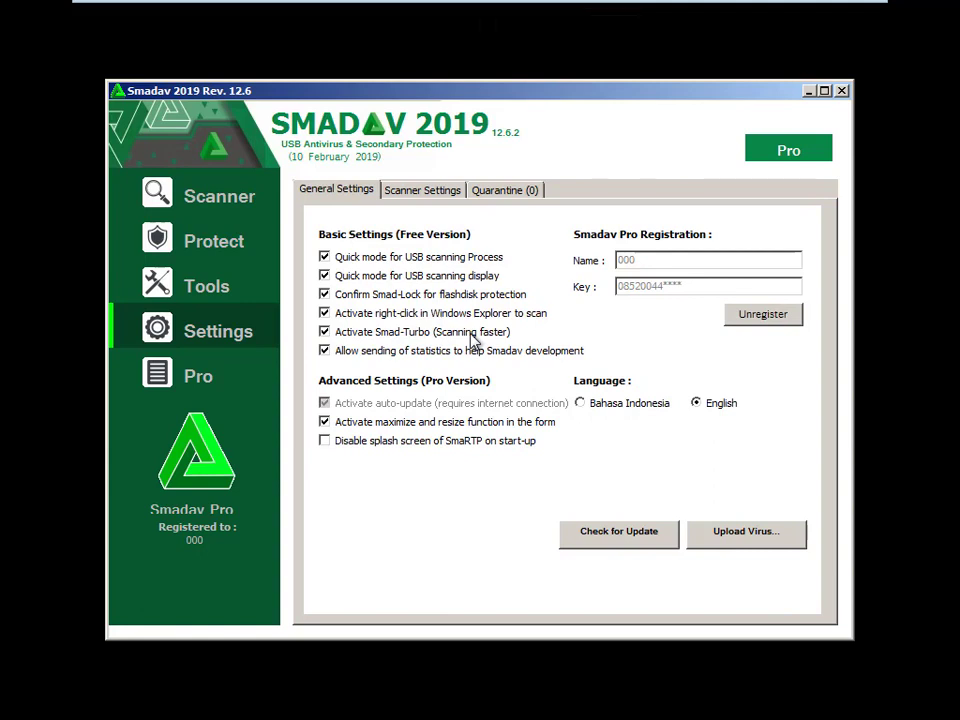
left_click(222, 210)
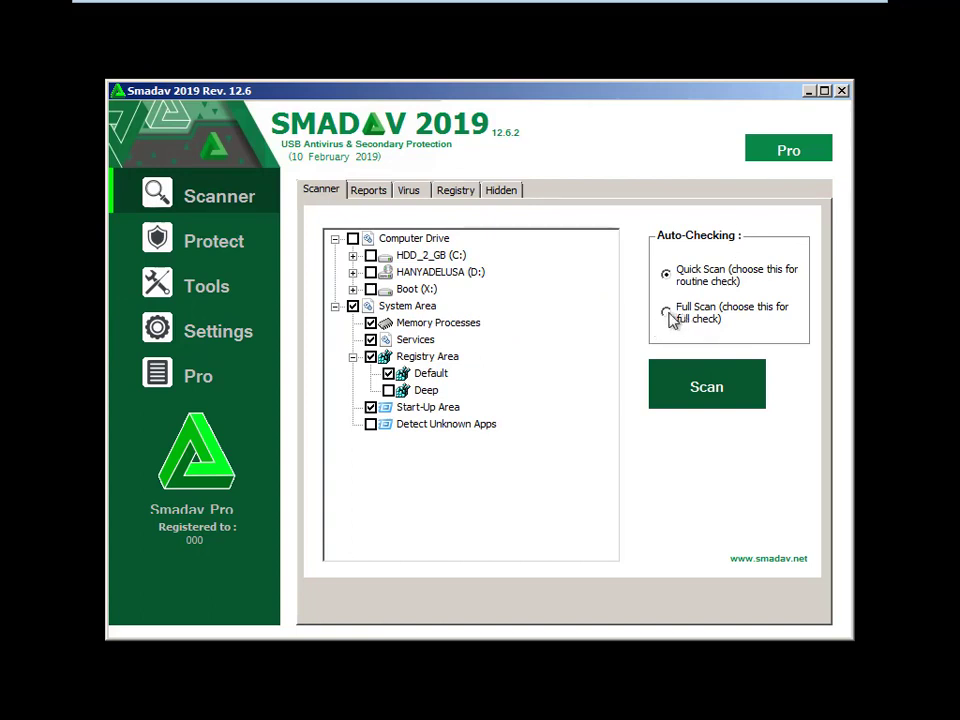
Step: Run a Full Scan and review results: 11454 items, 0 viruses, 57 registry errors
left_click(669, 313)
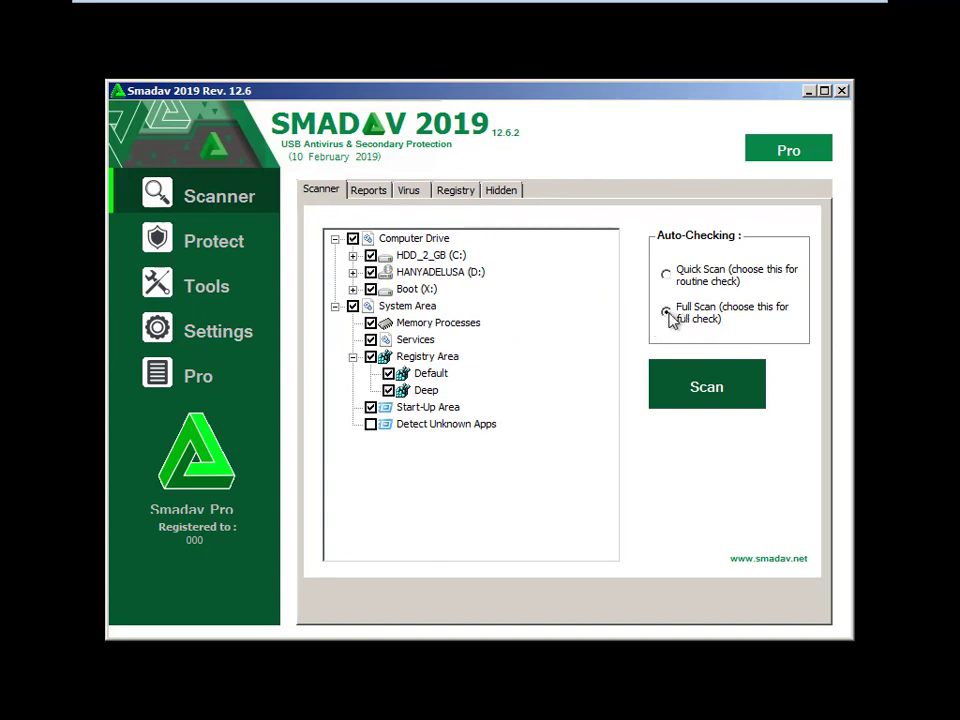
left_click(694, 386)
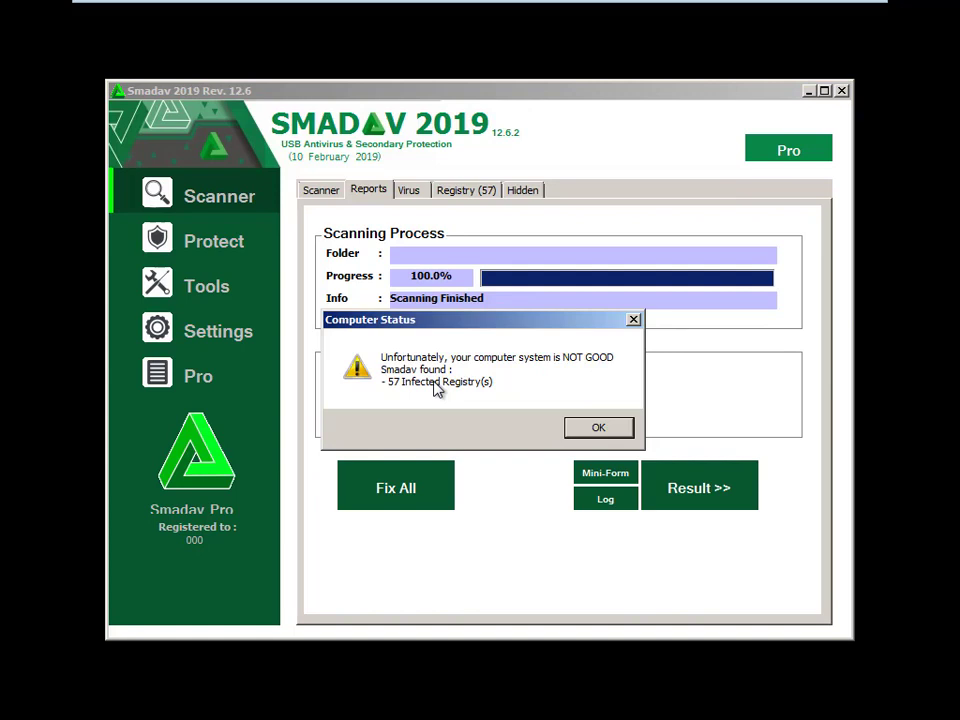
left_click(628, 427)
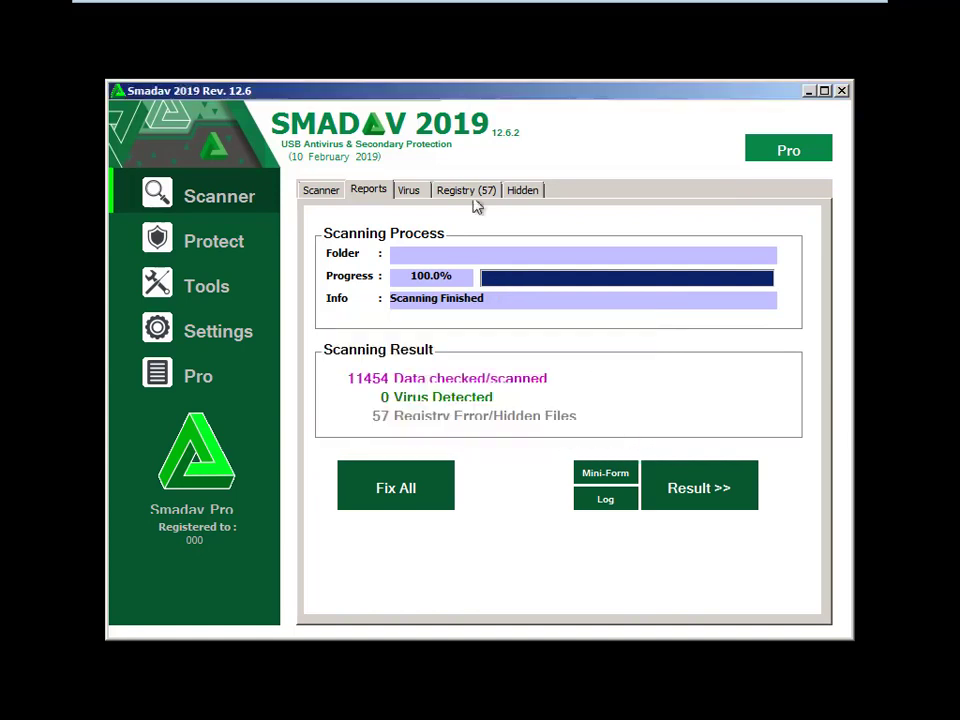
left_click(409, 192)
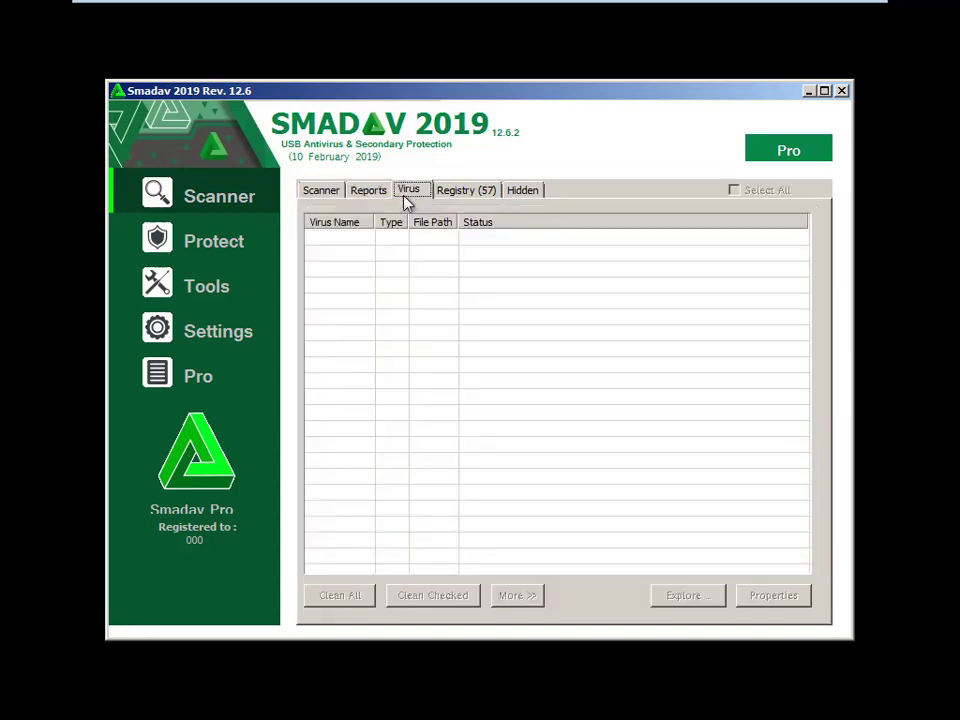
left_click(380, 195)
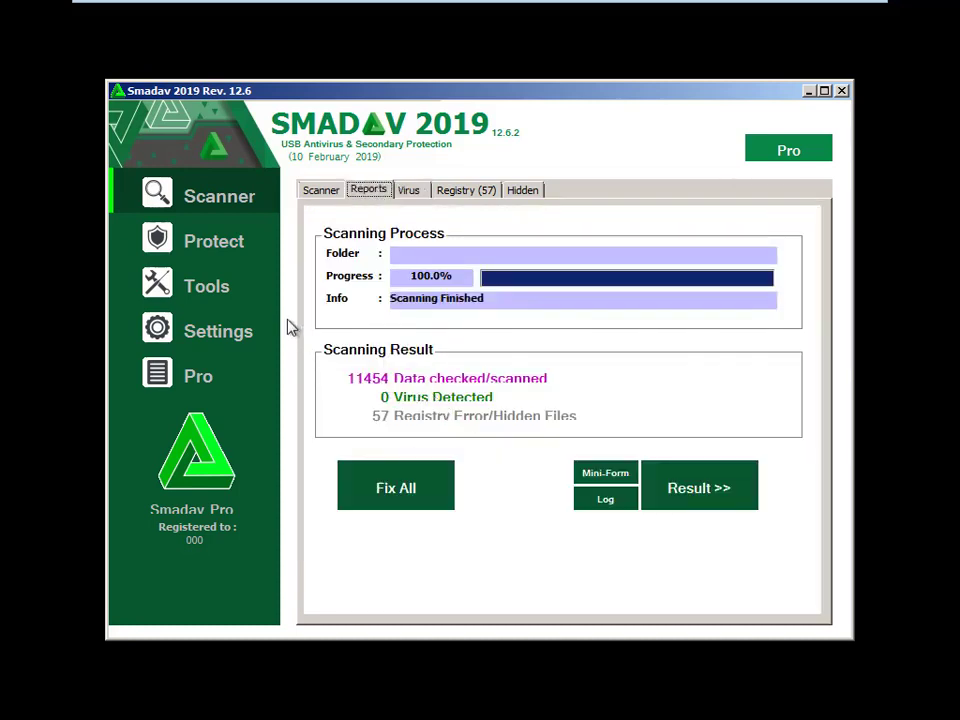
Step: Tick Detect Unknown Apps in the Scanner target tree, then go to the Settings page
left_click(308, 192)
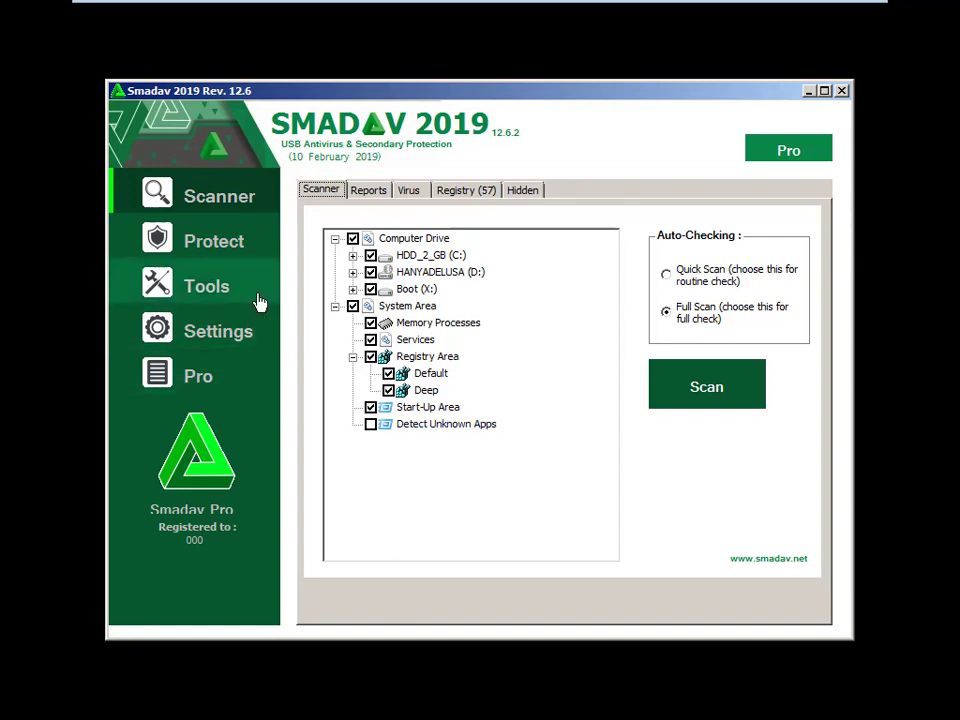
left_click(370, 424)
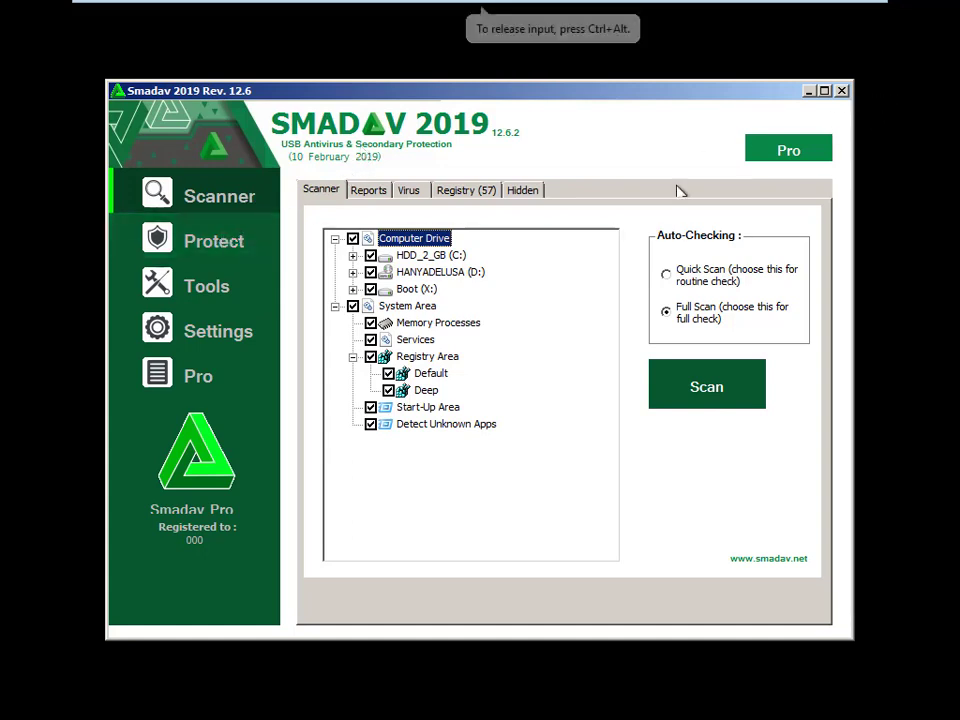
left_click(237, 333)
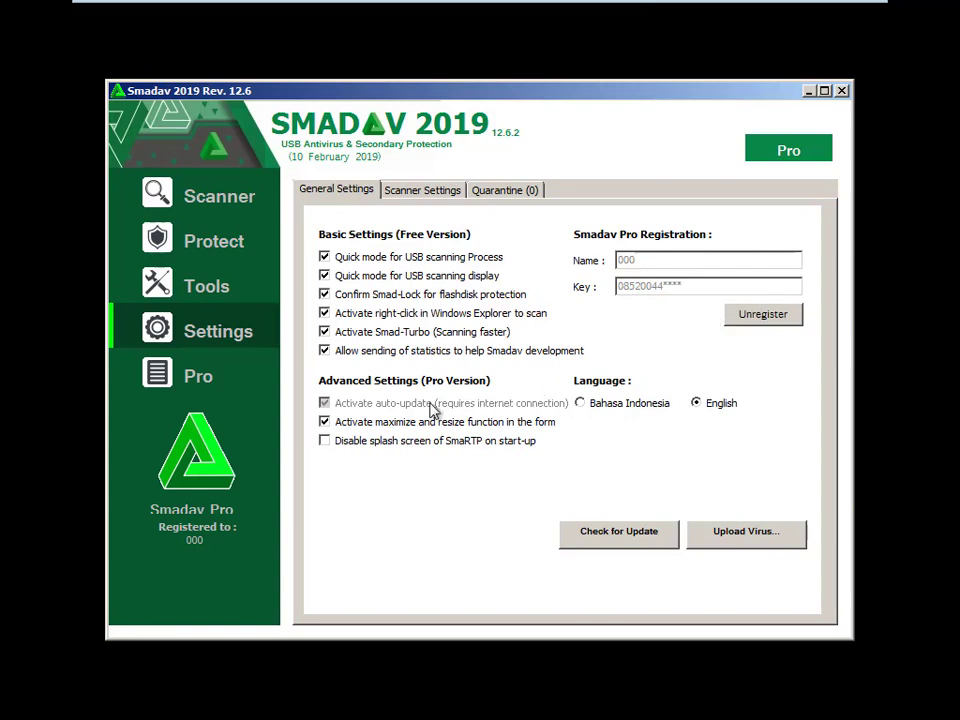
left_click(857, 93)
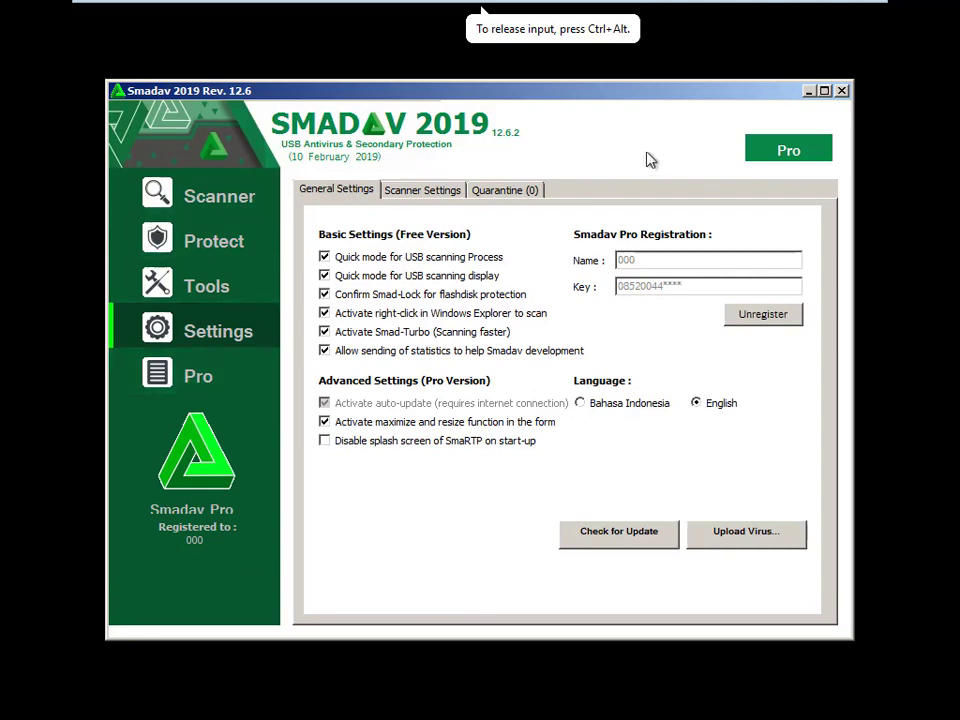
mouse_move(730, 2)
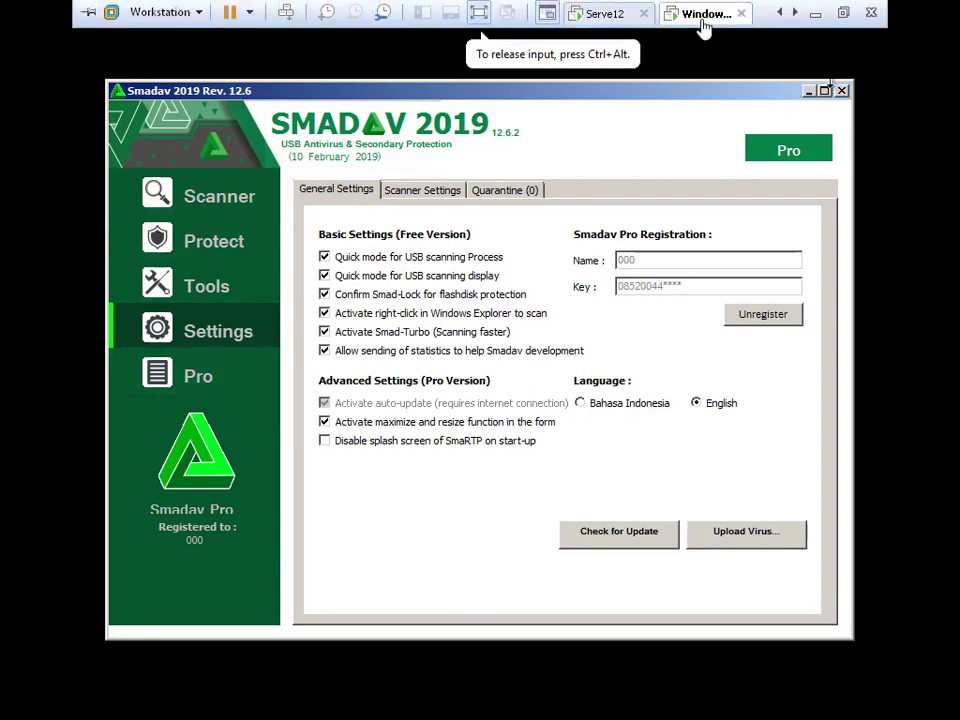
Step: Shut down the Windows Live guest from the VM power menu and power it back on
left_click(704, 20)
mouse_move(746, 59)
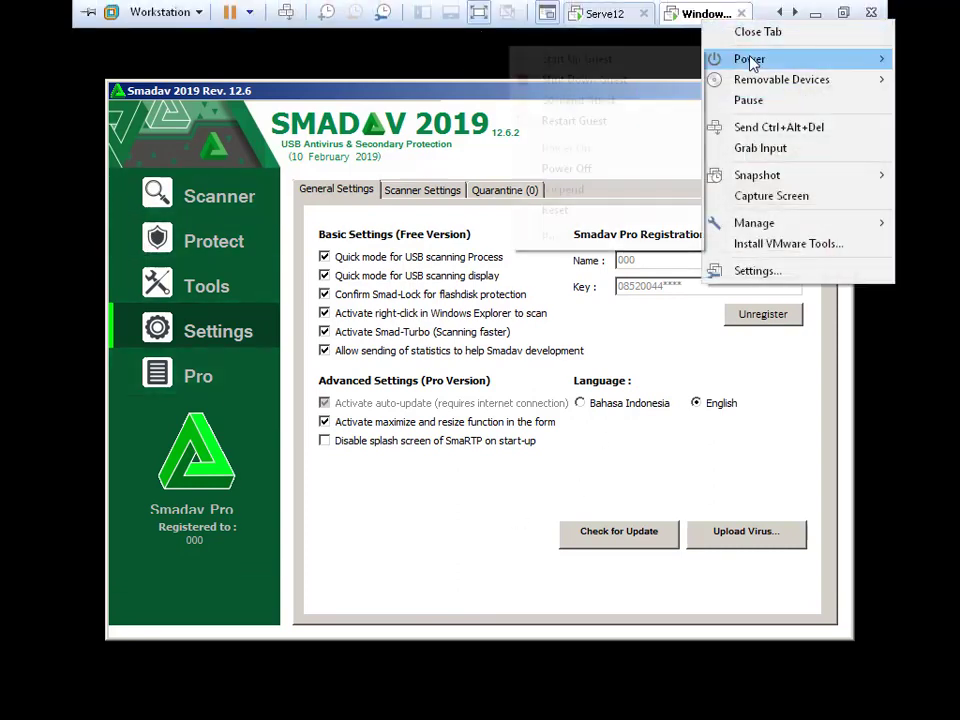
left_click(588, 79)
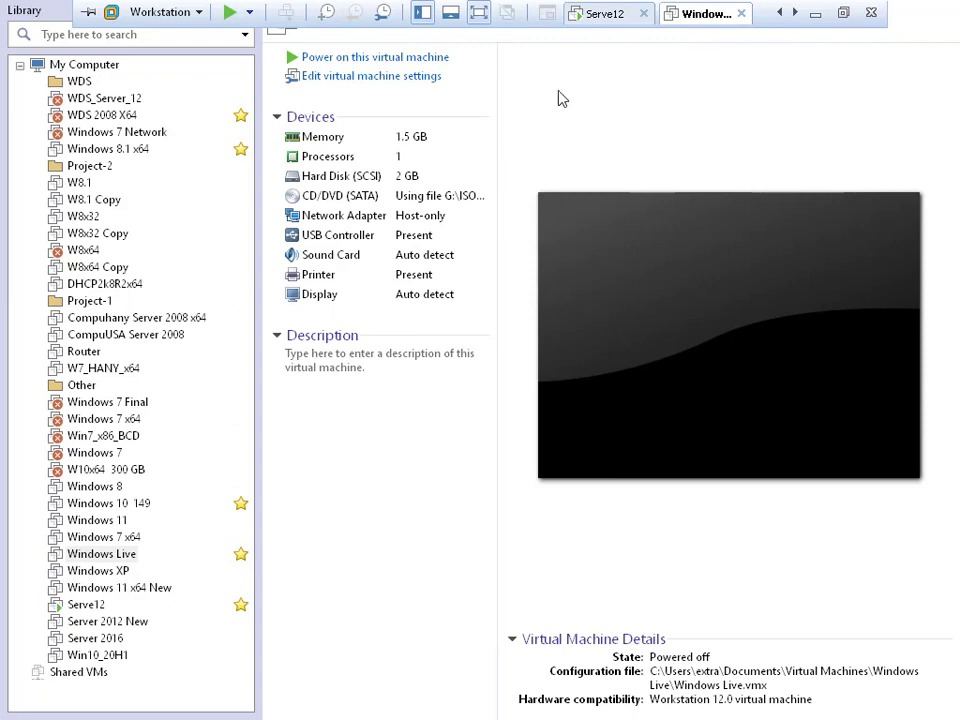
left_click(427, 58)
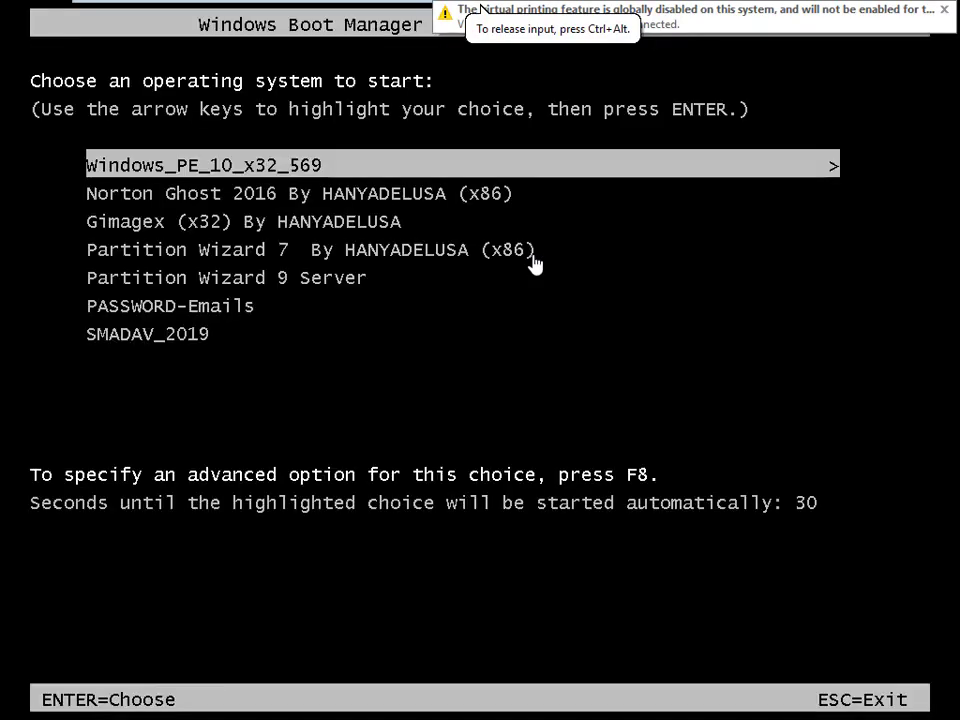
Step: Select SMADAV_2019 in the Windows Boot Manager list and boot it
key("Down")
key("Down")
key("Down")
key("Down")
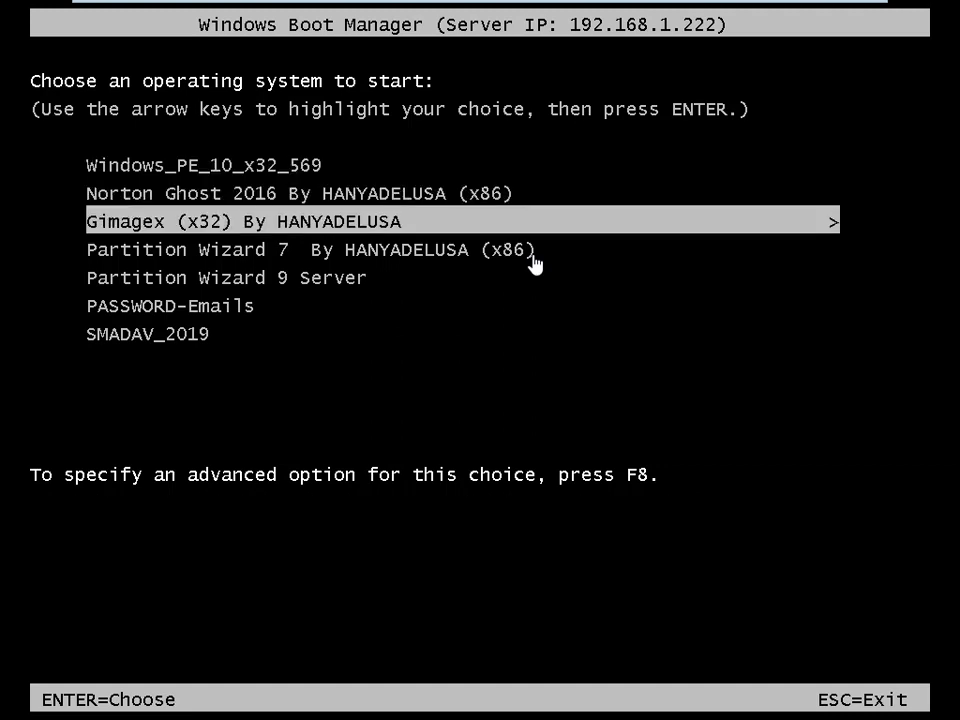
key("Up")
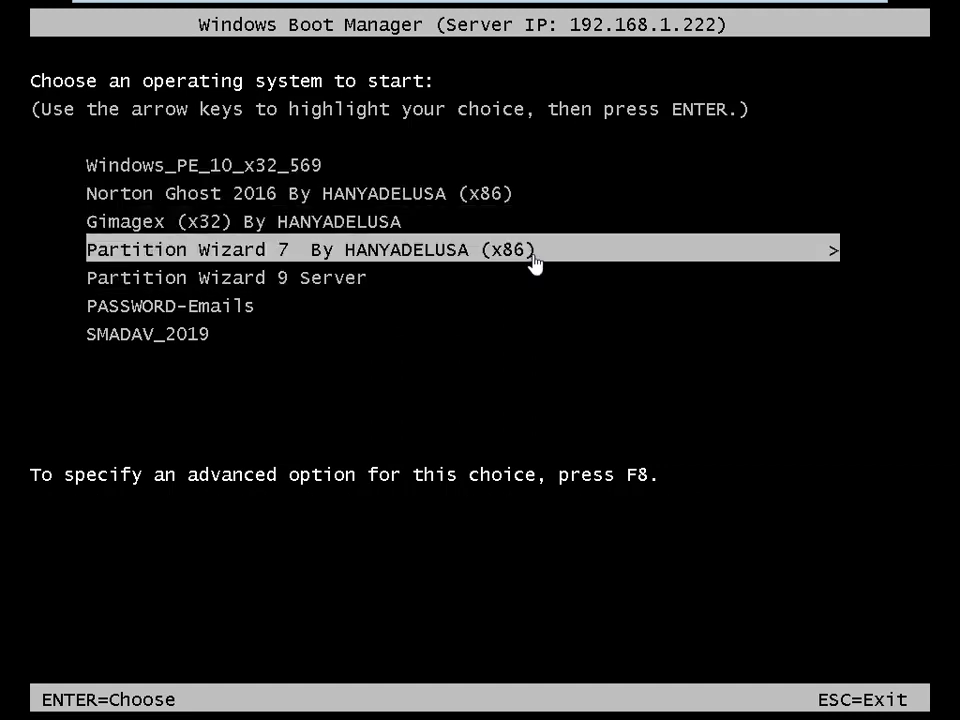
key("Down")
key("Down")
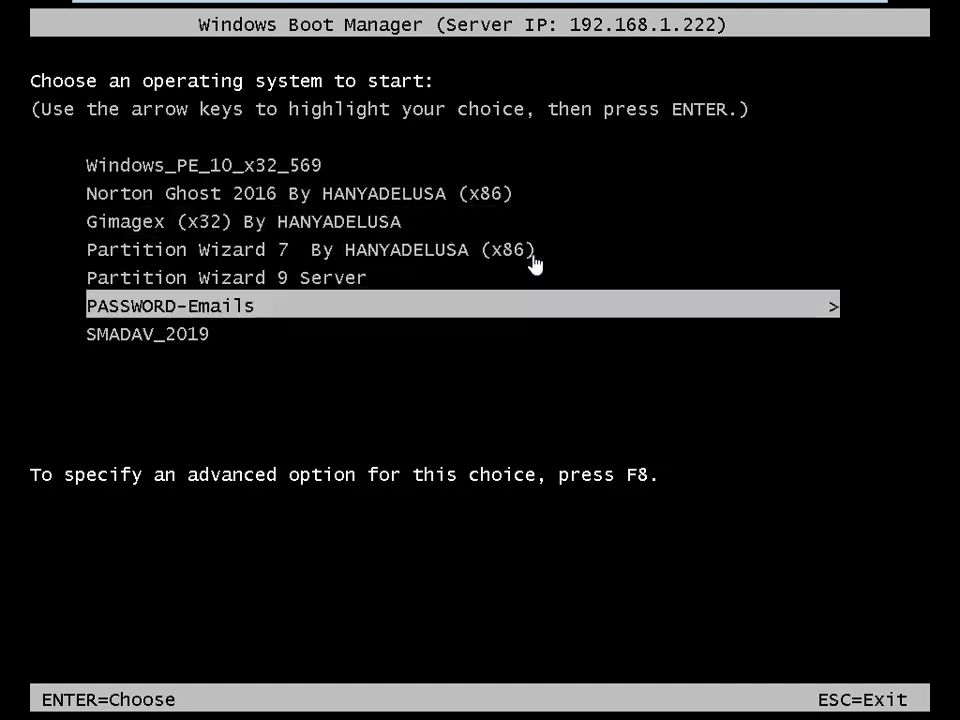
key("Up")
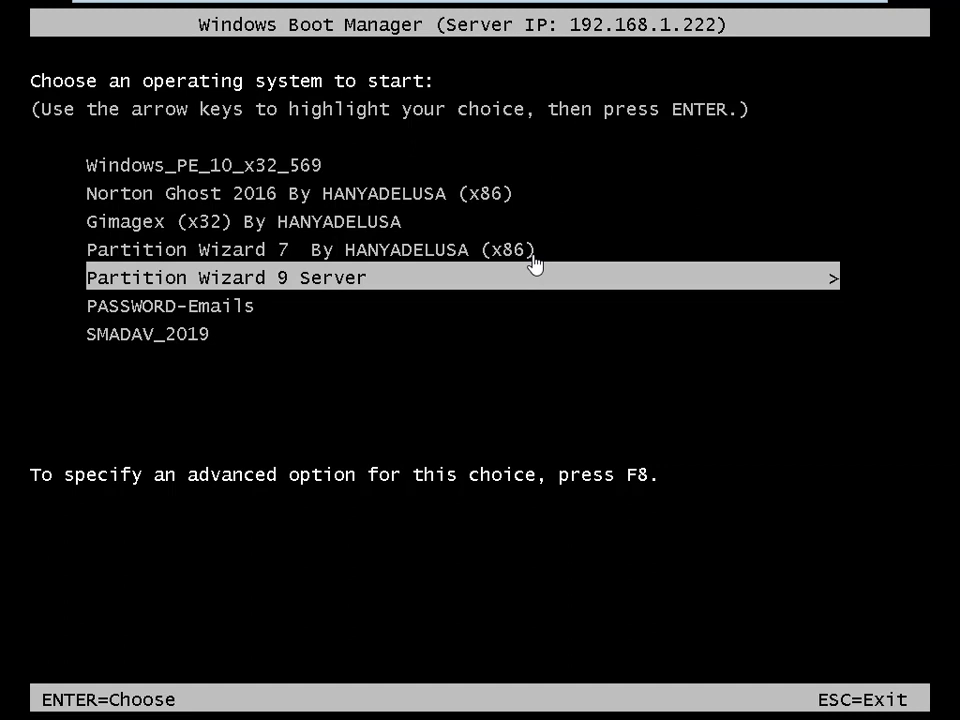
key("Down")
key("Down")
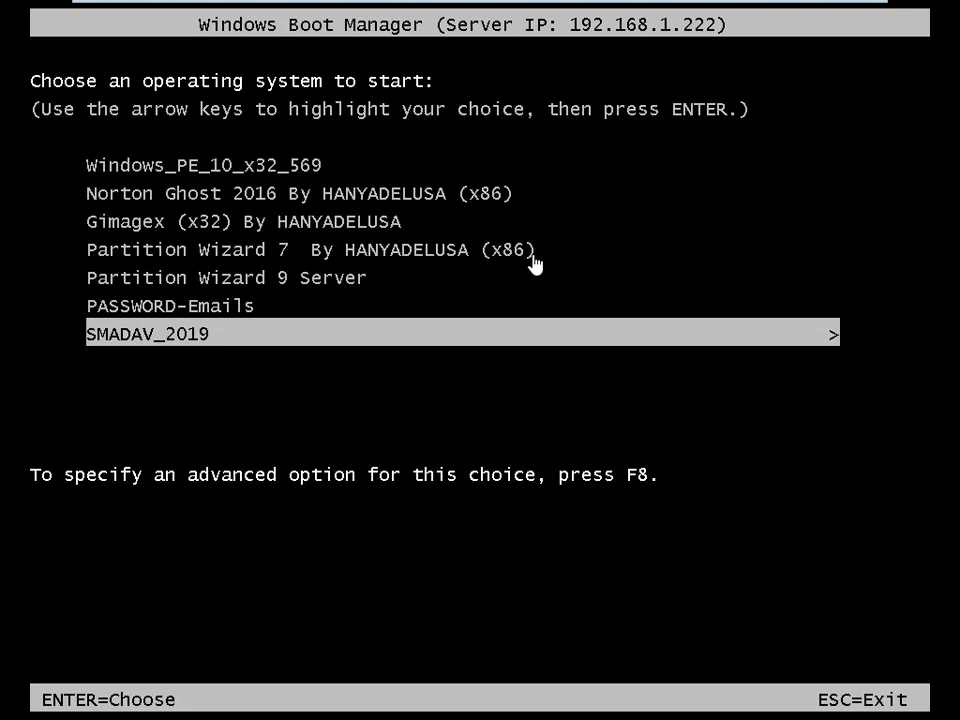
key("Return")
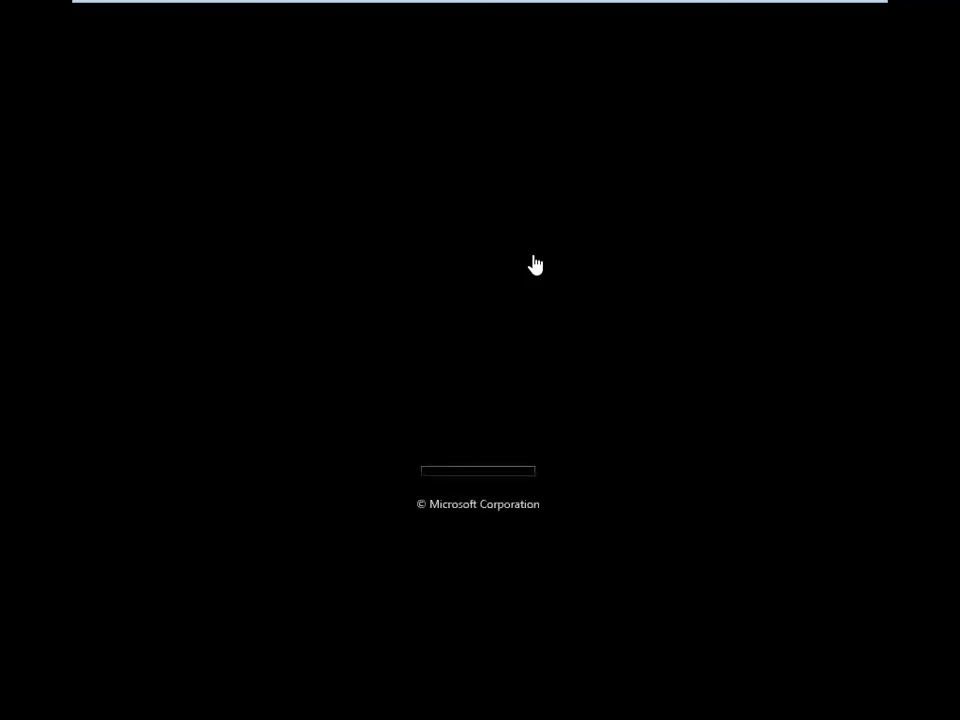
Step: Leave the VM's full-screen view and pause the screen recording while the guest boots
mouse_move(808, 10)
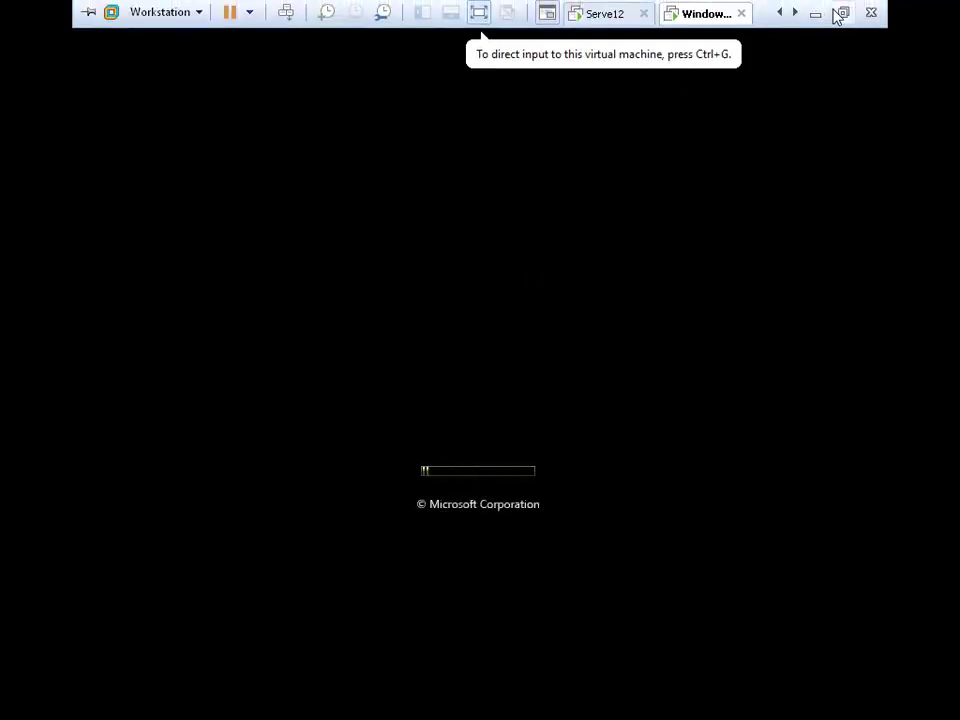
left_click(843, 14)
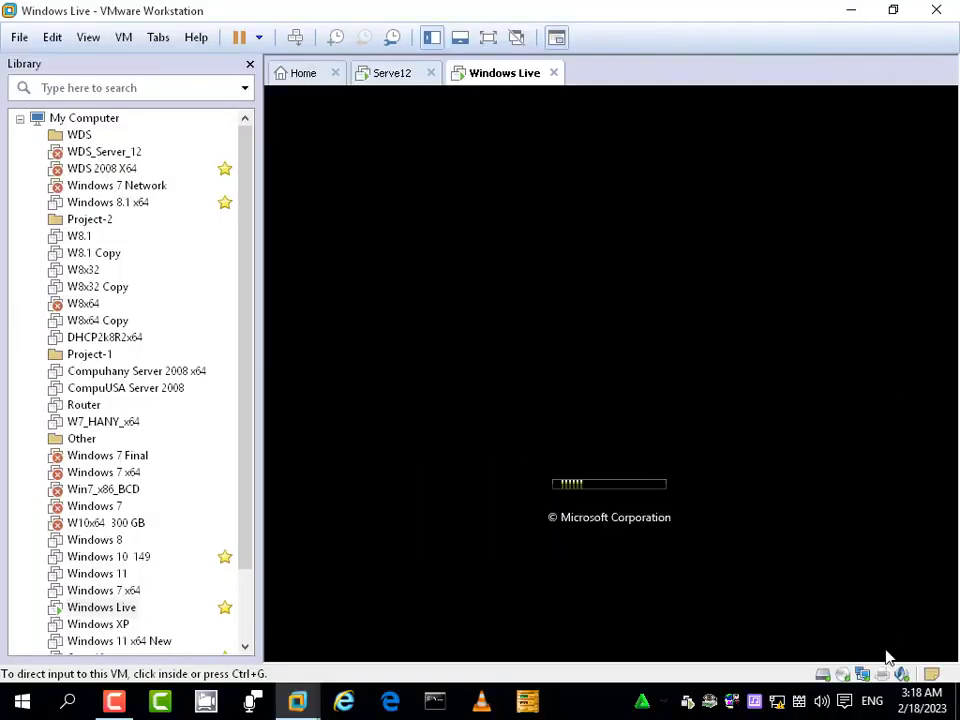
left_click(114, 702)
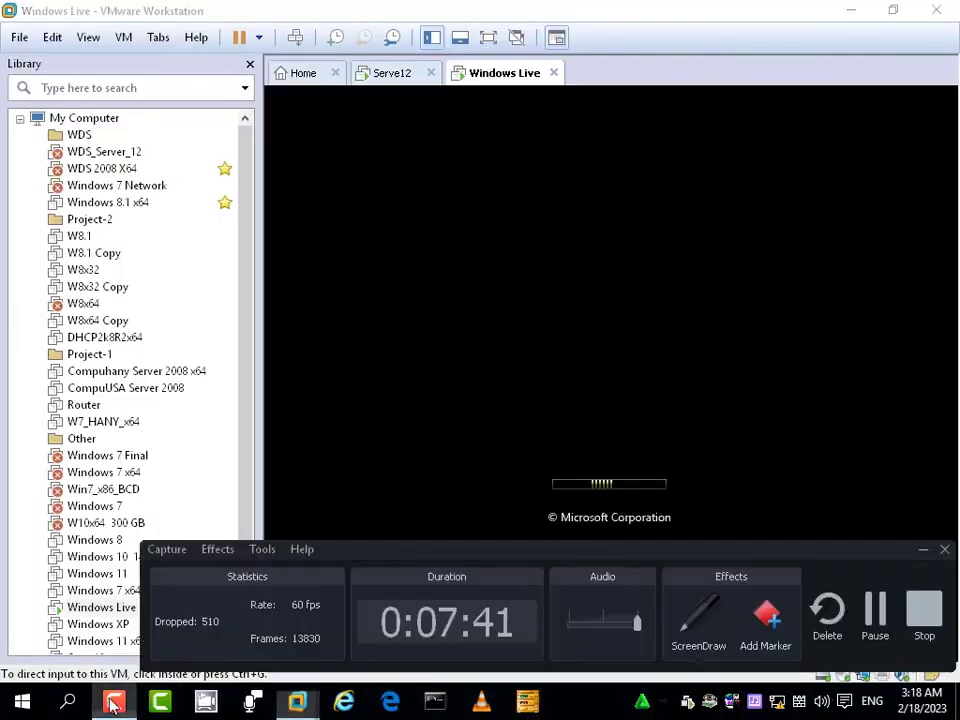
left_click(877, 614)
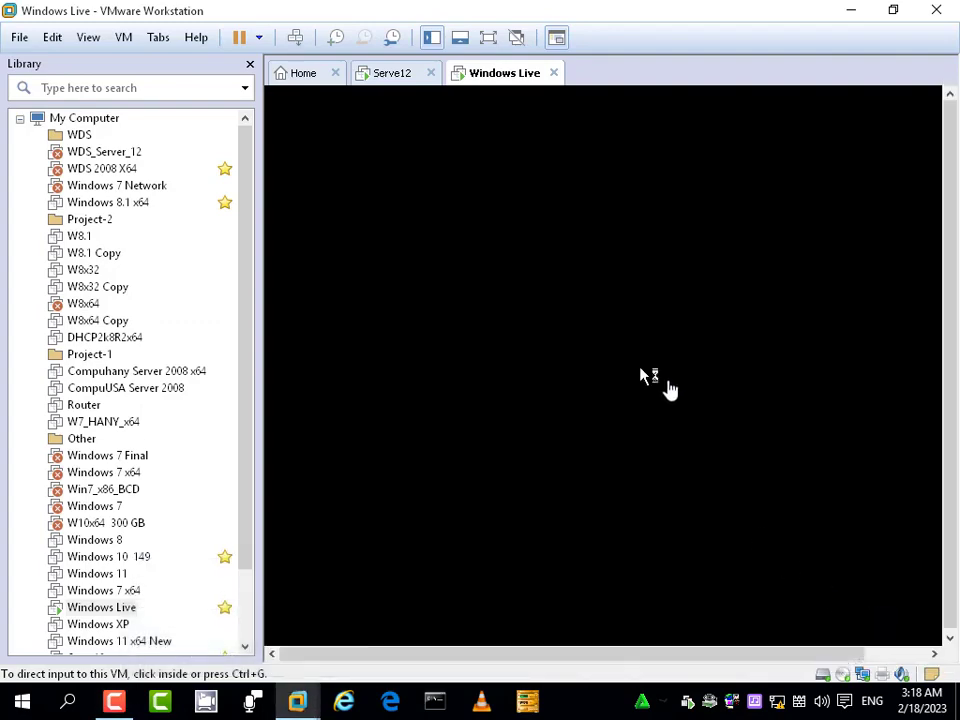
Step: Put the booted guest back in full screen and choose English as Smadav's language
left_click(668, 387)
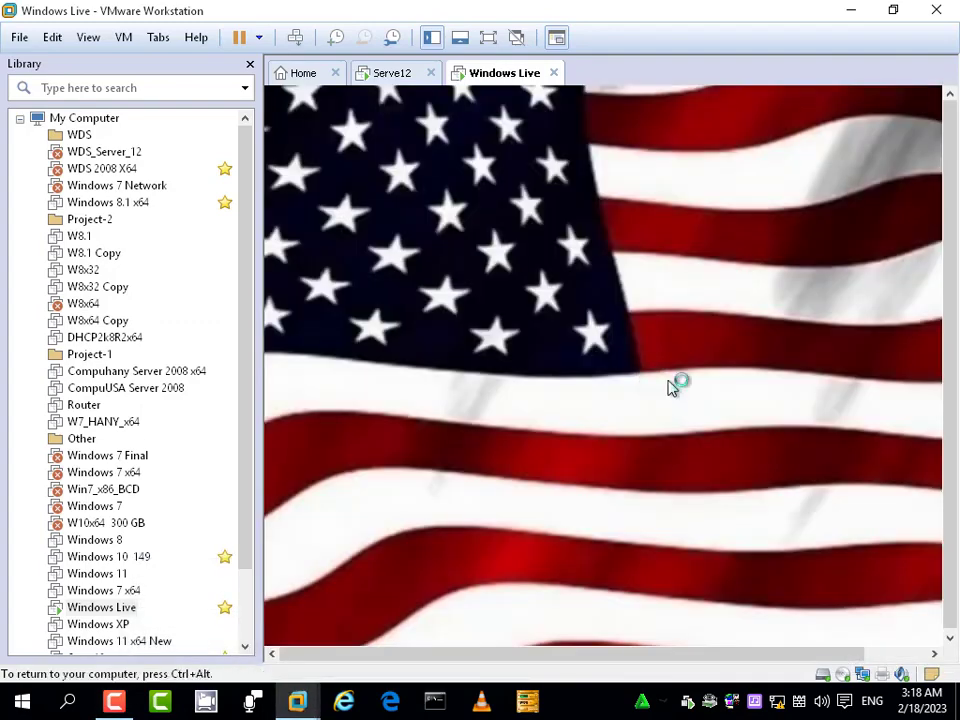
left_click(489, 44)
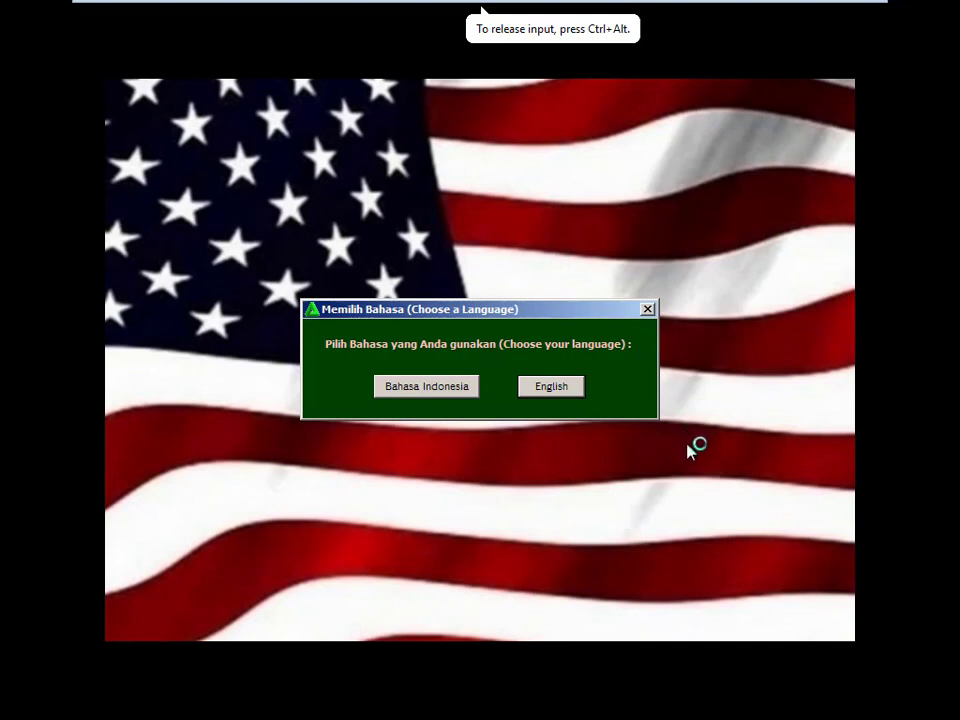
left_click(571, 390)
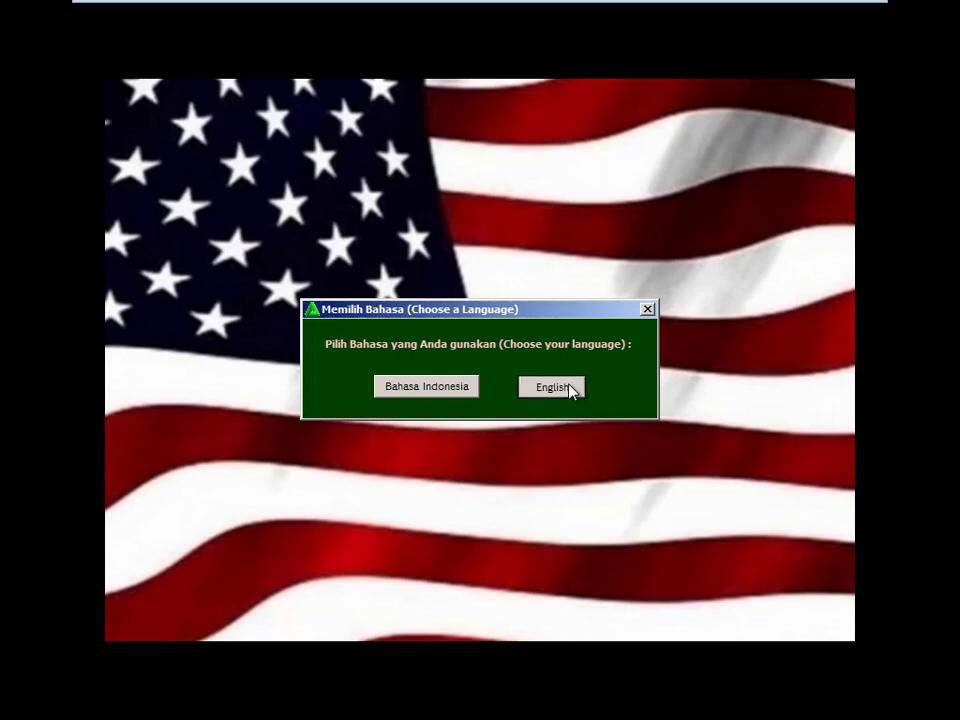
Step: Activate SmaRTP real-time protection, dismiss the Smadav Free notice, and show General Settings
left_click(555, 426)
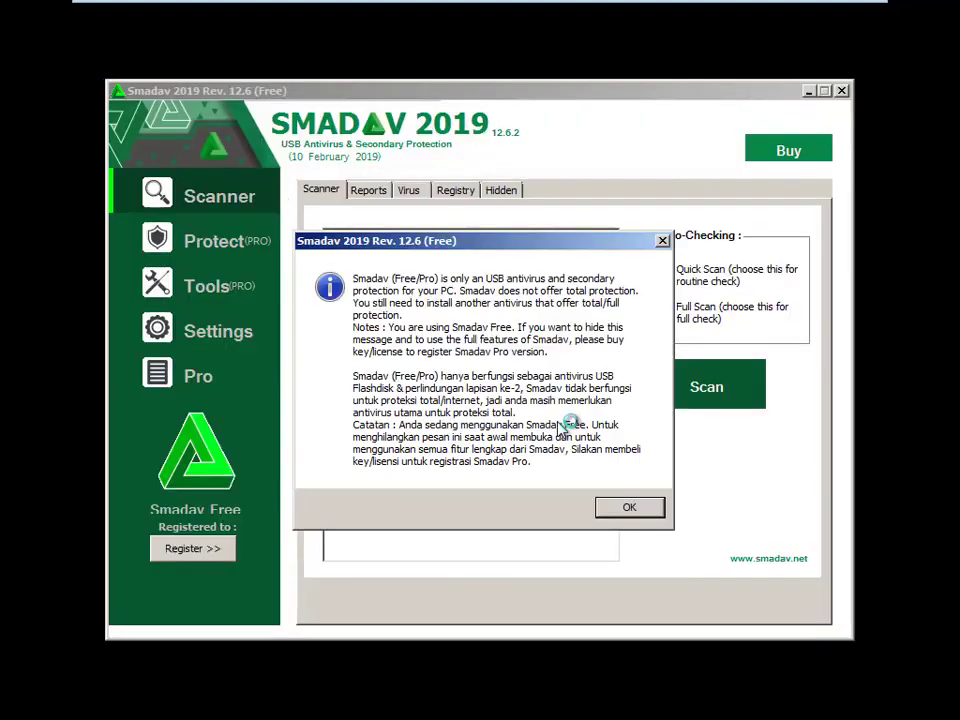
left_click(618, 507)
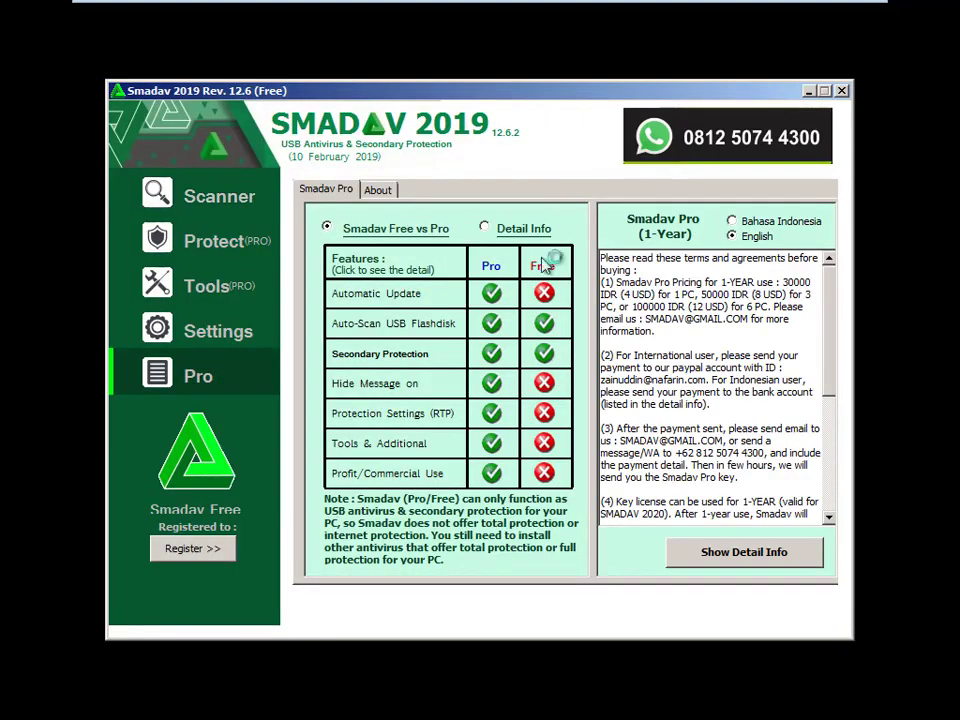
left_click(214, 332)
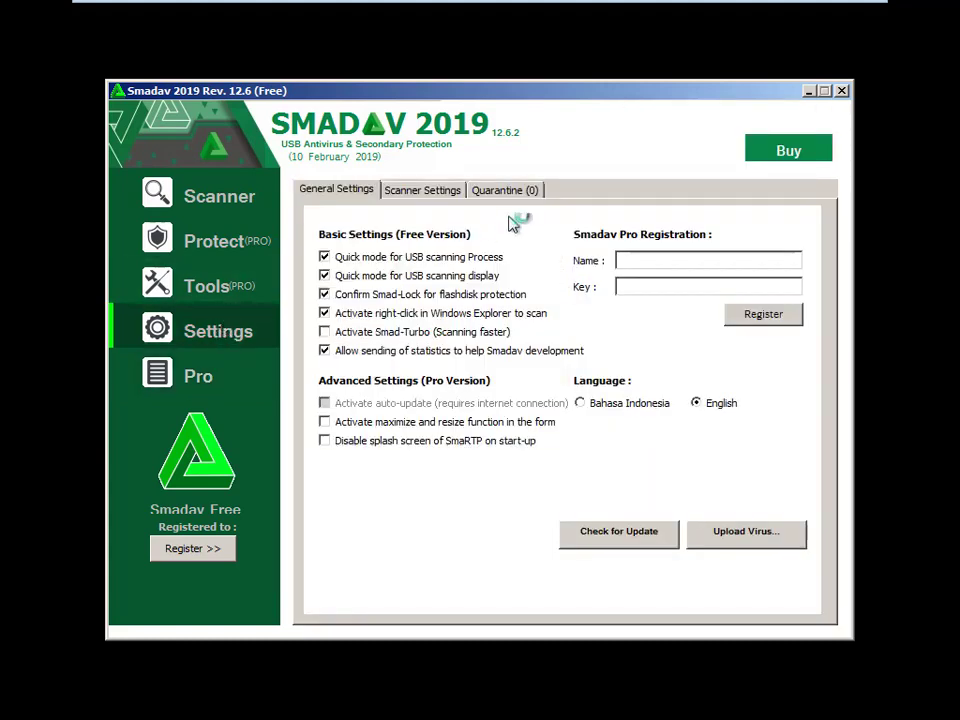
Step: Fill in the registration name and licence key, then register as Smadav Pro
left_click(636, 256)
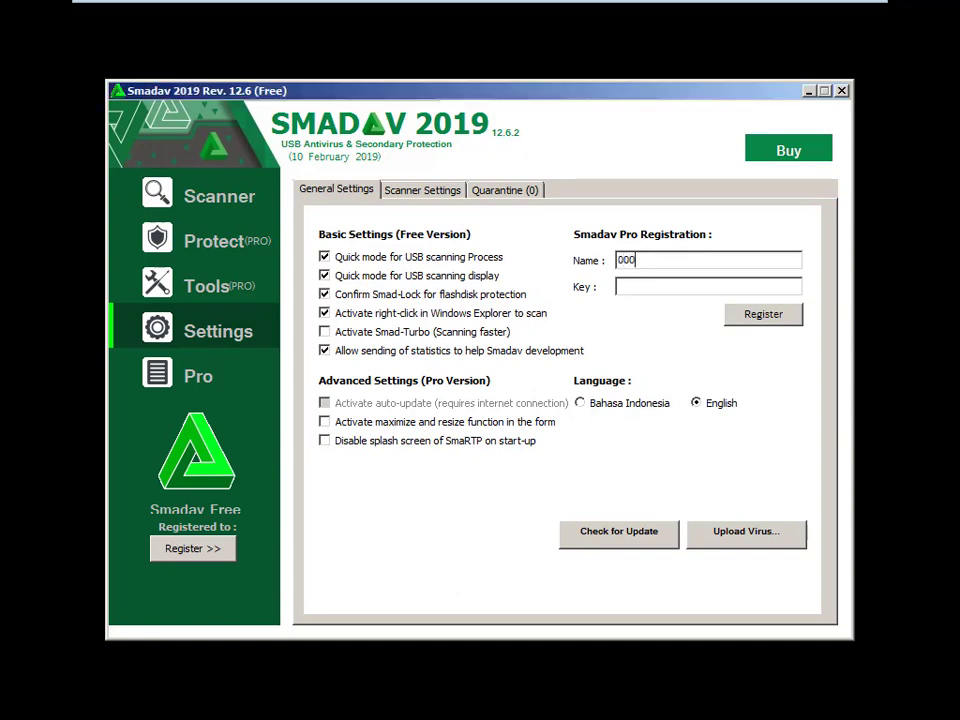
left_click(634, 286)
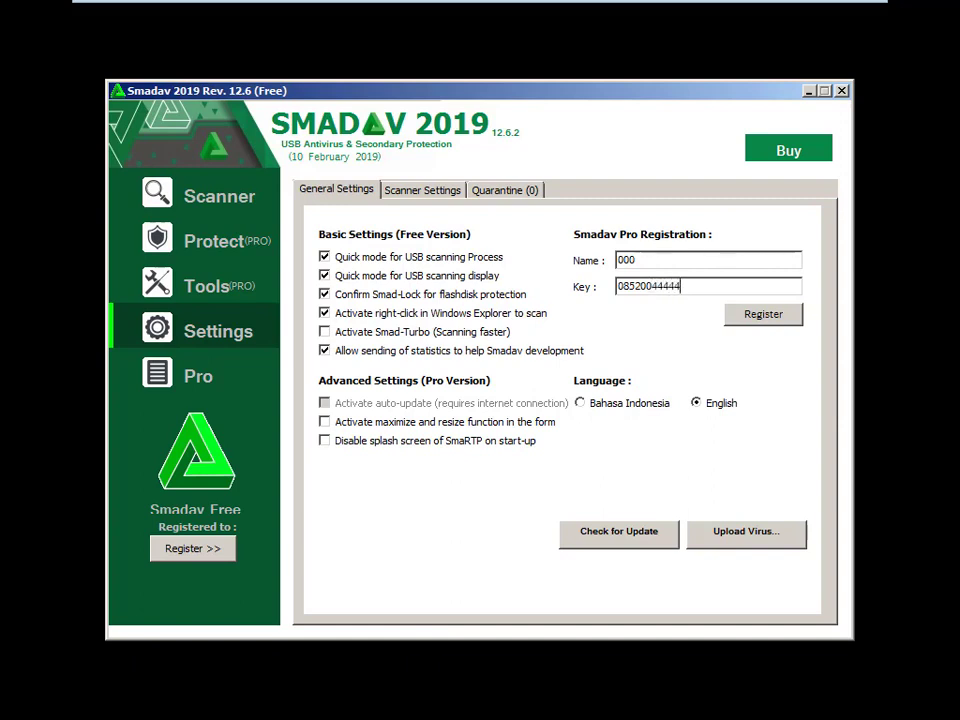
left_click(763, 315)
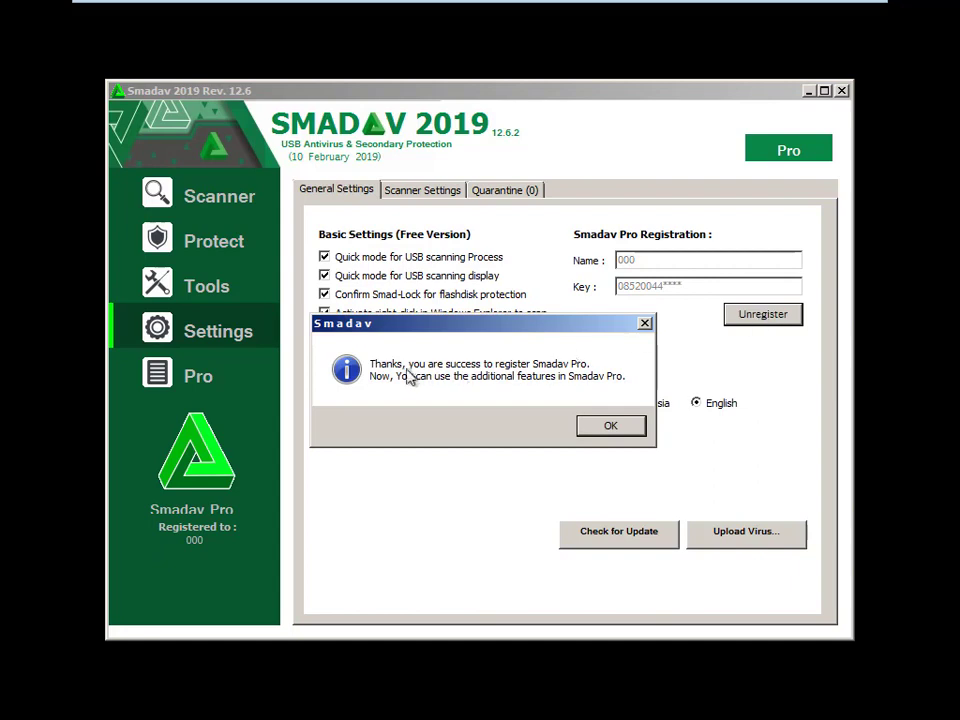
left_click(604, 430)
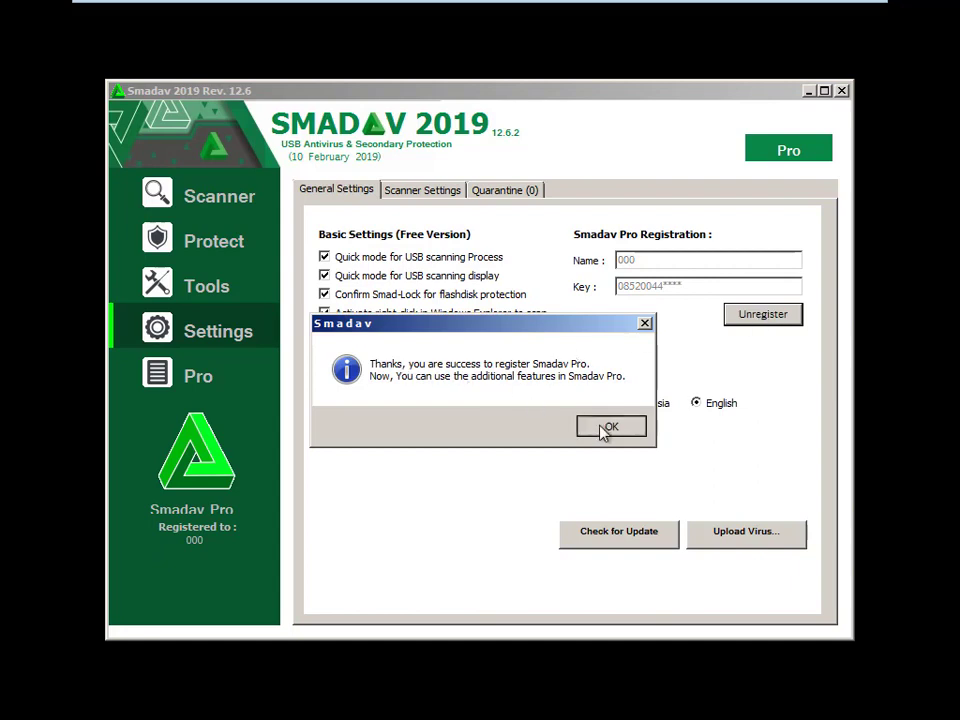
left_click(238, 302)
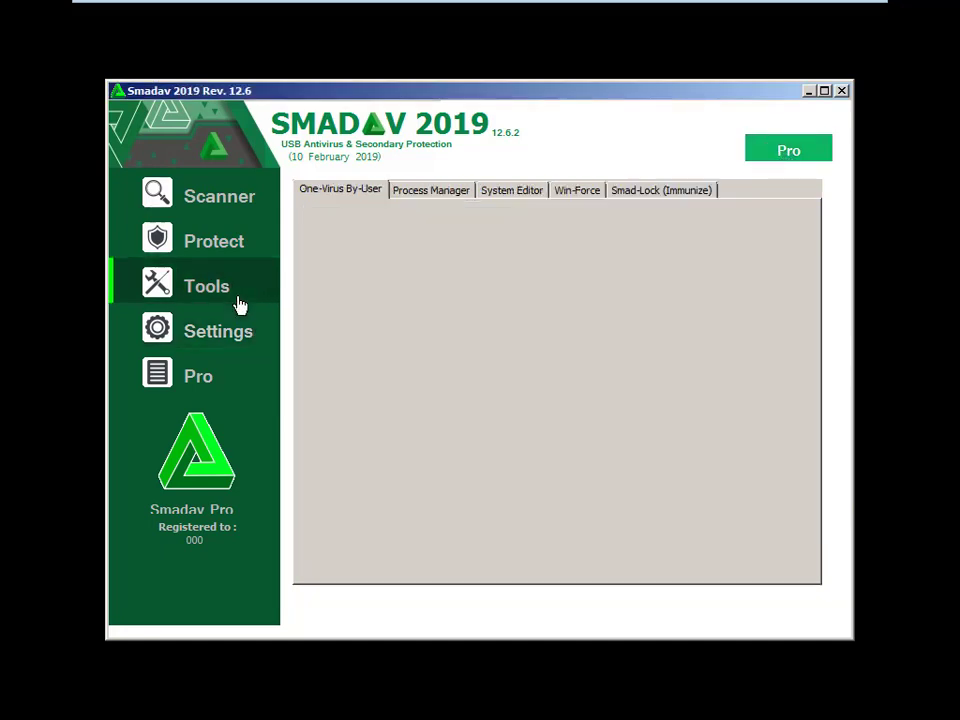
Step: Start a Full Scan from the Scanner page, then view Settings while it runs
left_click(240, 212)
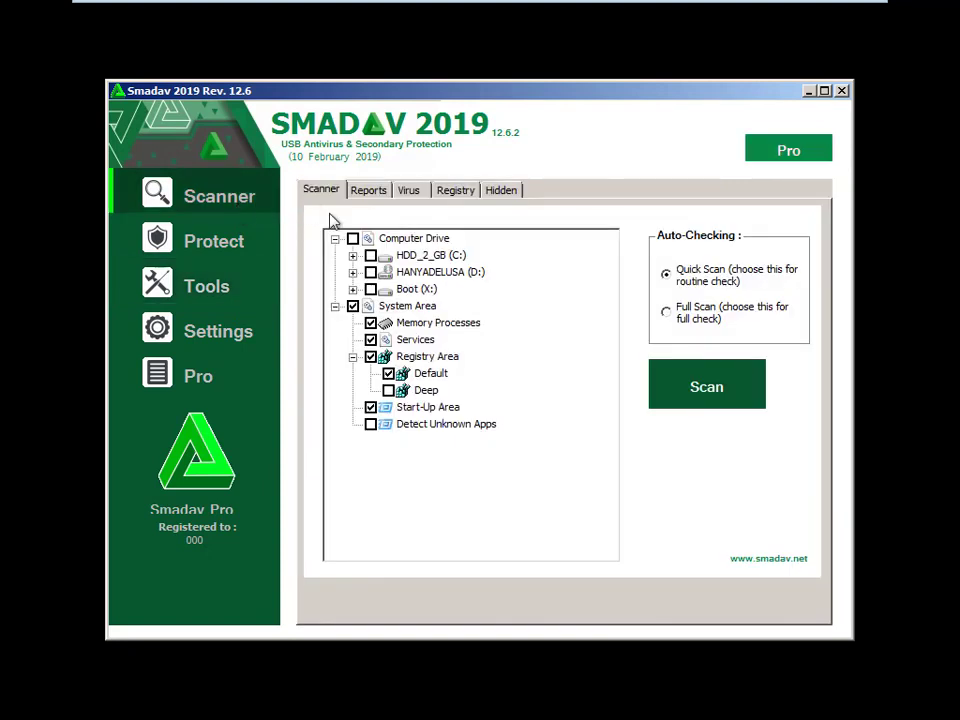
left_click(667, 314)
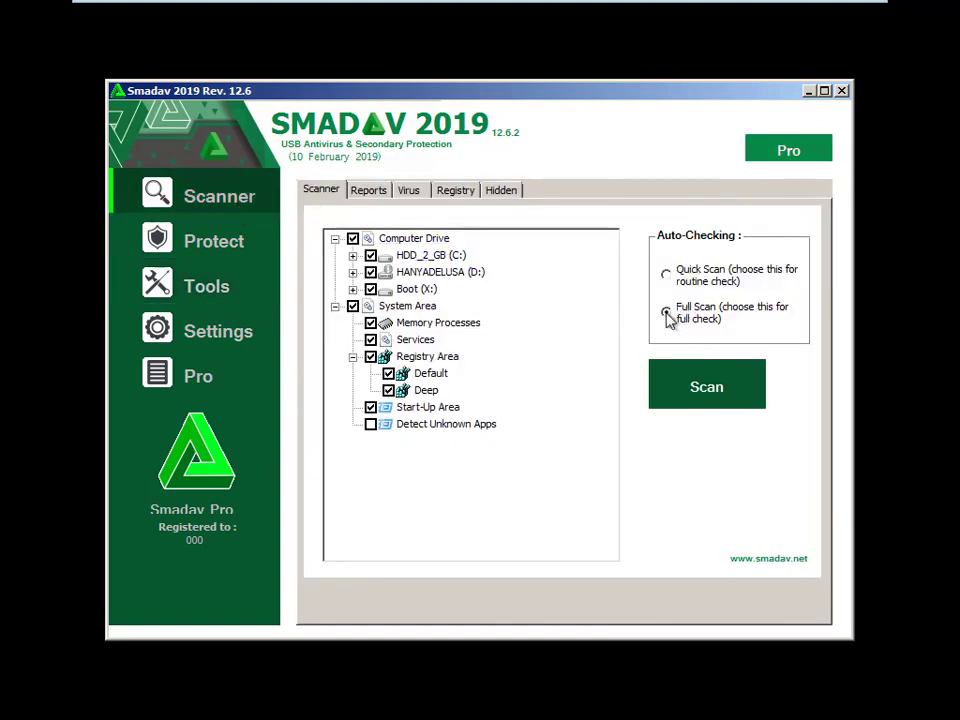
left_click(707, 395)
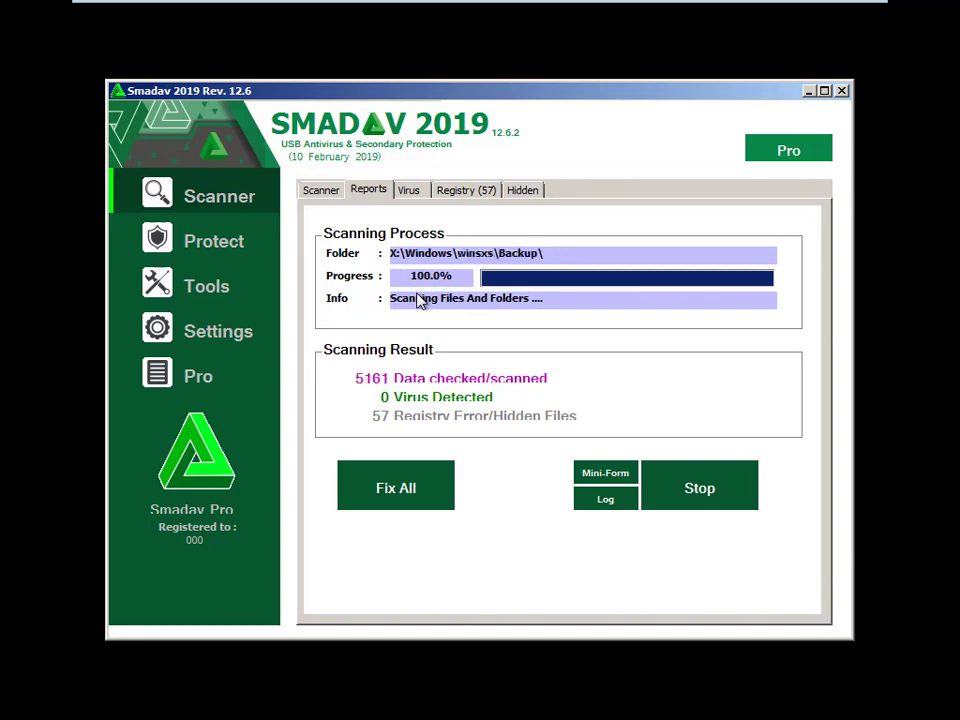
left_click(253, 346)
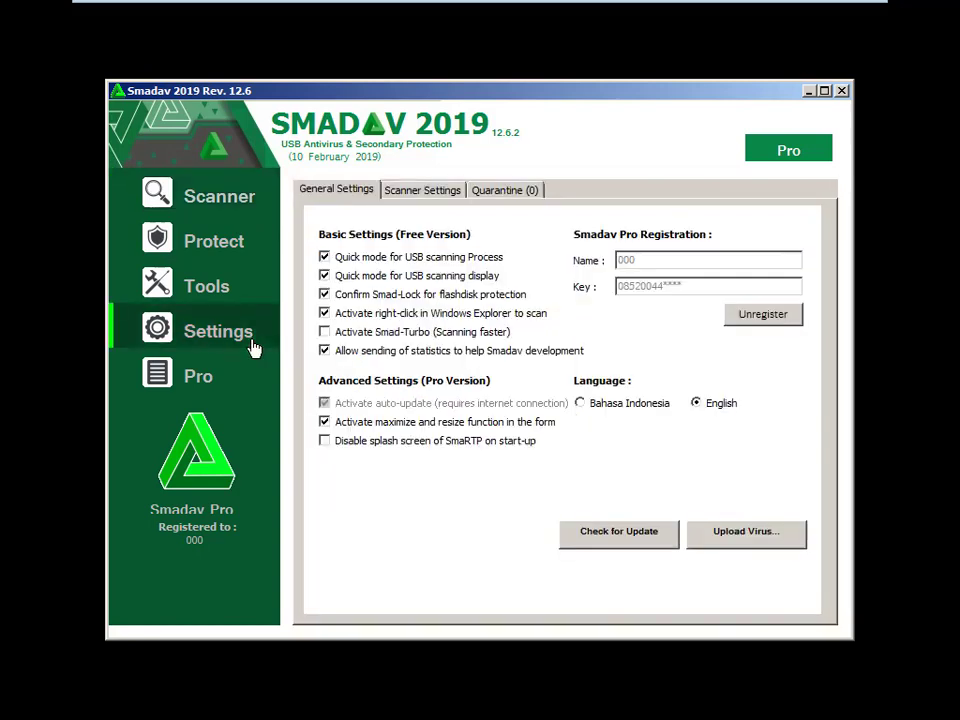
Step: Check scan progress, acknowledge the 57 infected registries report, and view Free versus Pro
left_click(253, 196)
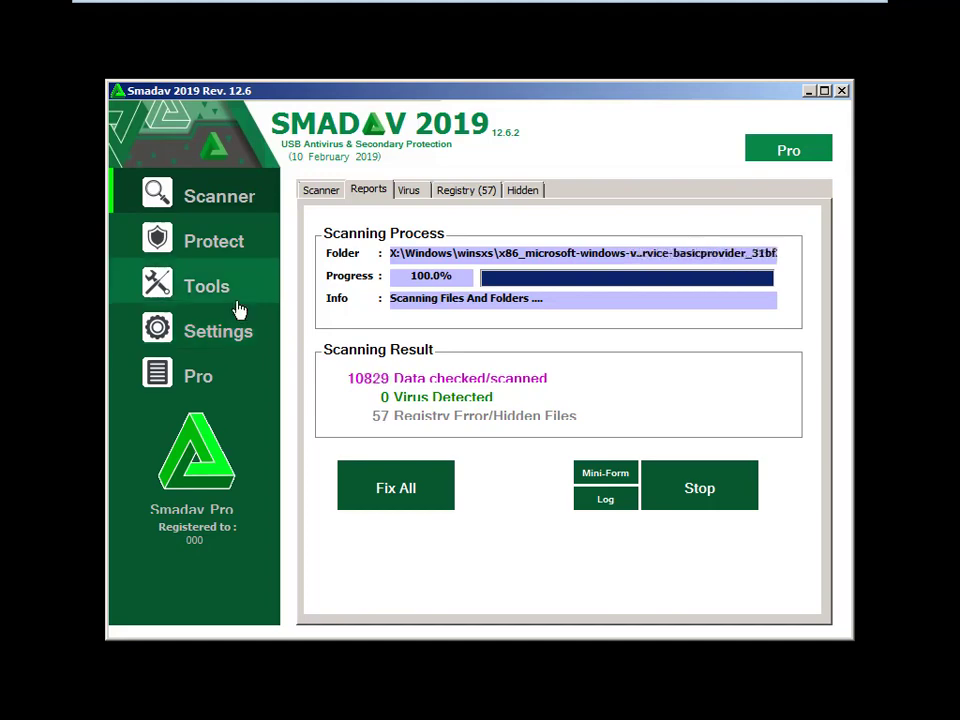
left_click(231, 331)
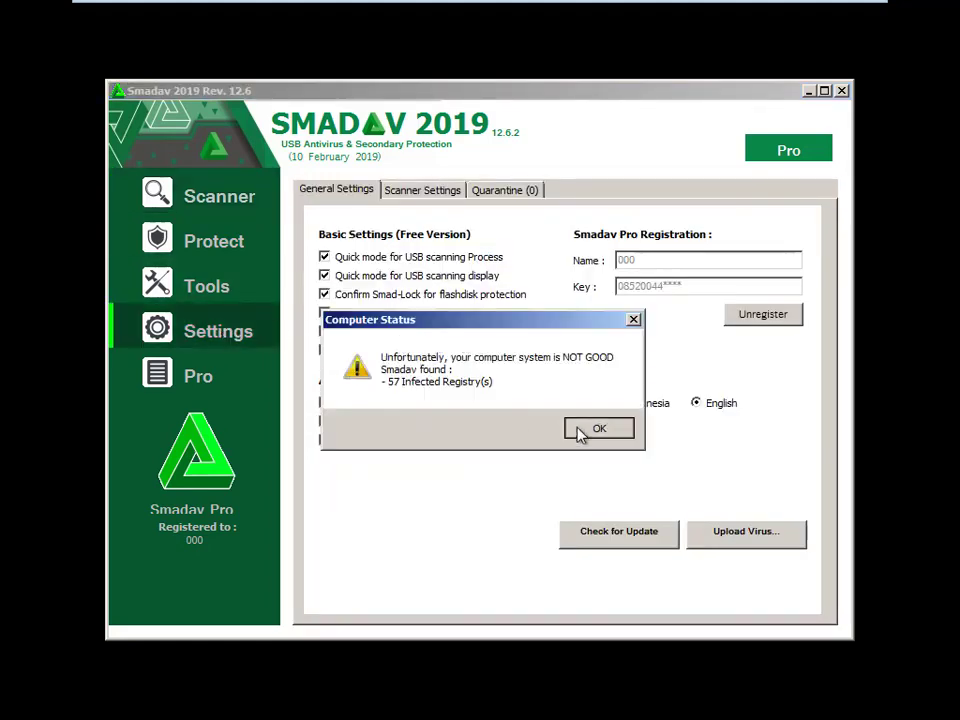
left_click(579, 432)
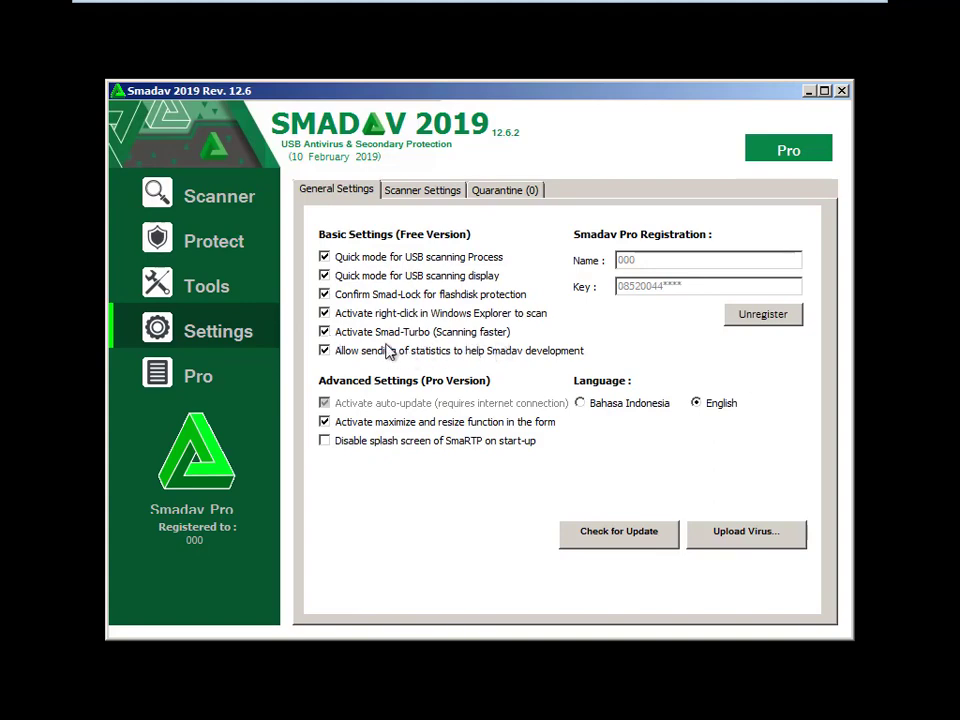
left_click(229, 375)
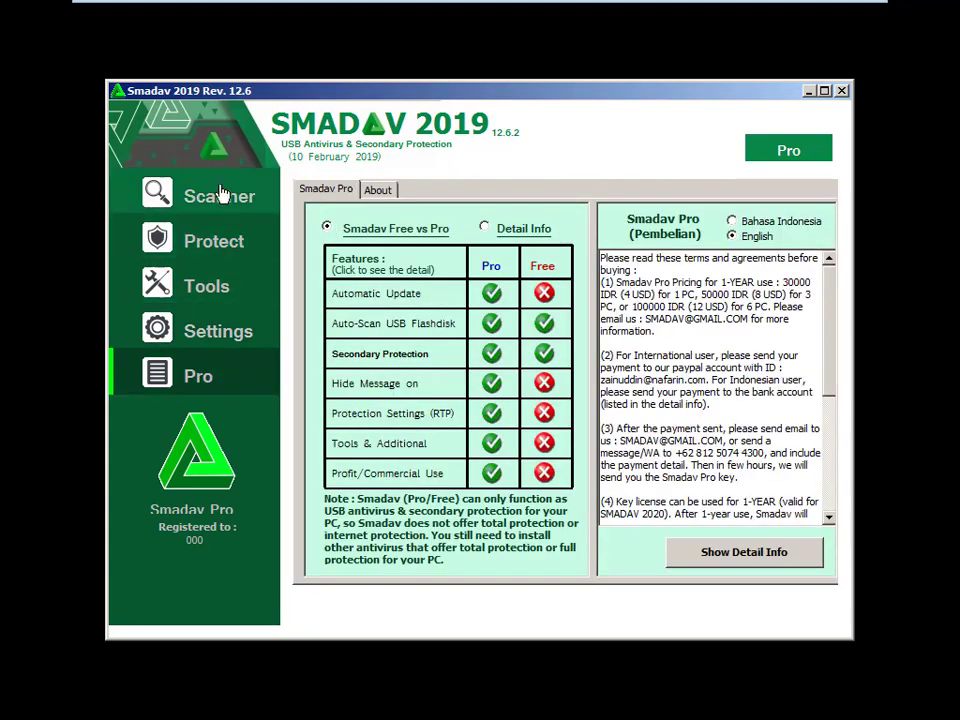
Step: Show the scan report (11454 items, 0 viruses) and minimize the VM to the host desktop
left_click(220, 193)
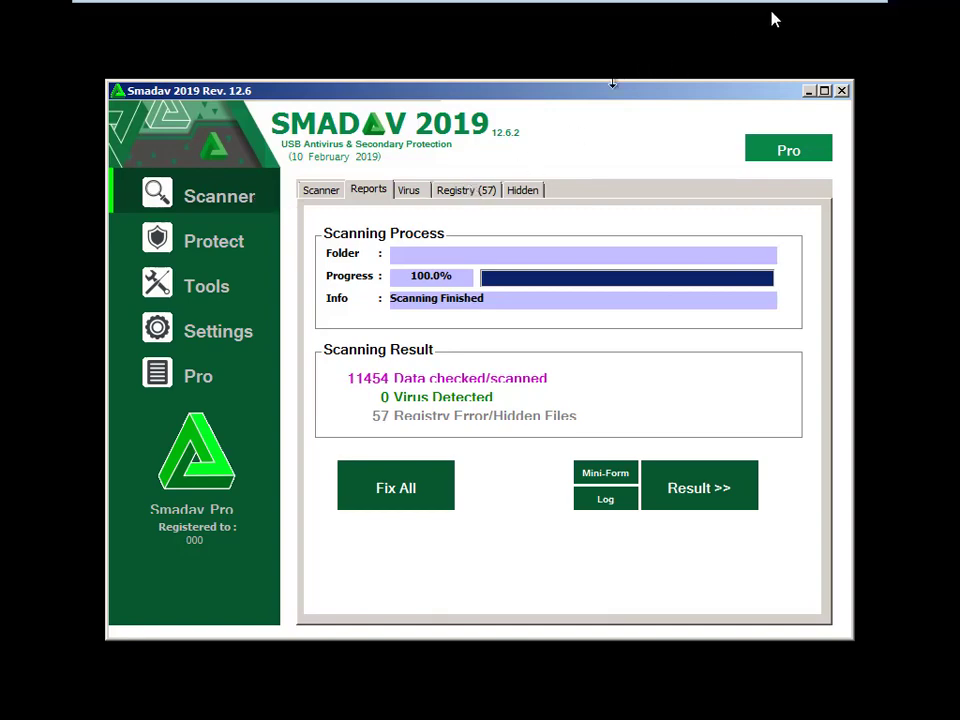
mouse_move(792, 6)
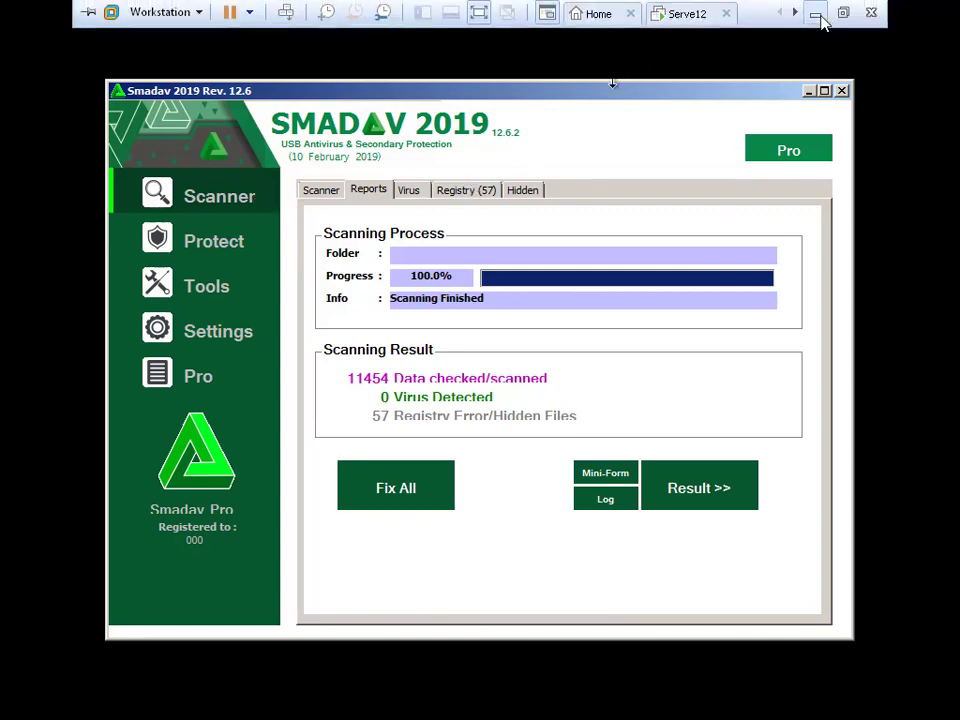
left_click(822, 22)
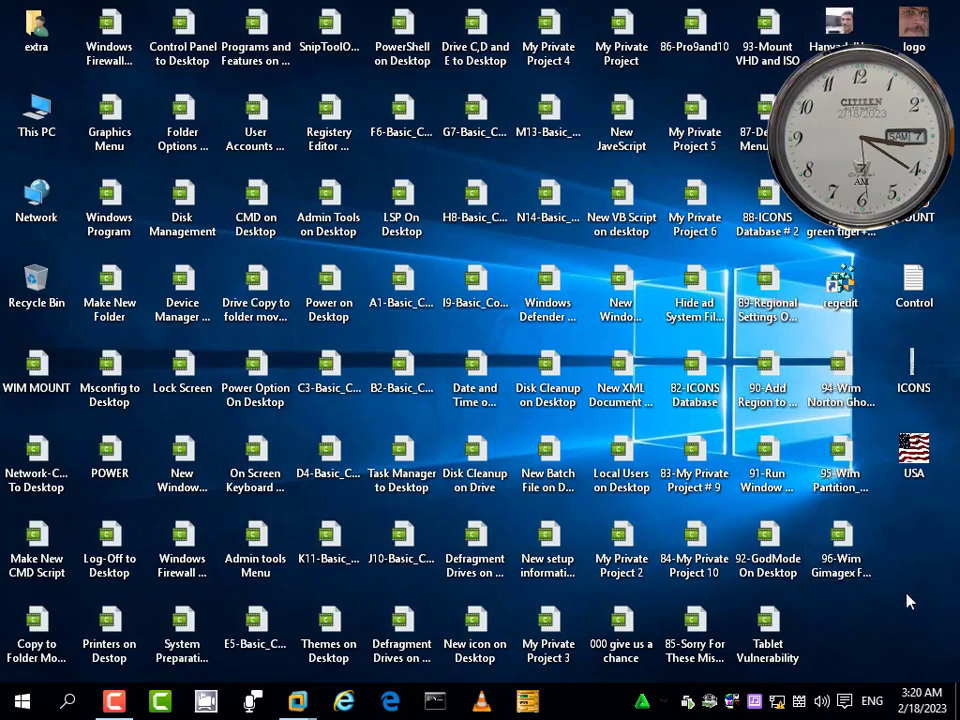